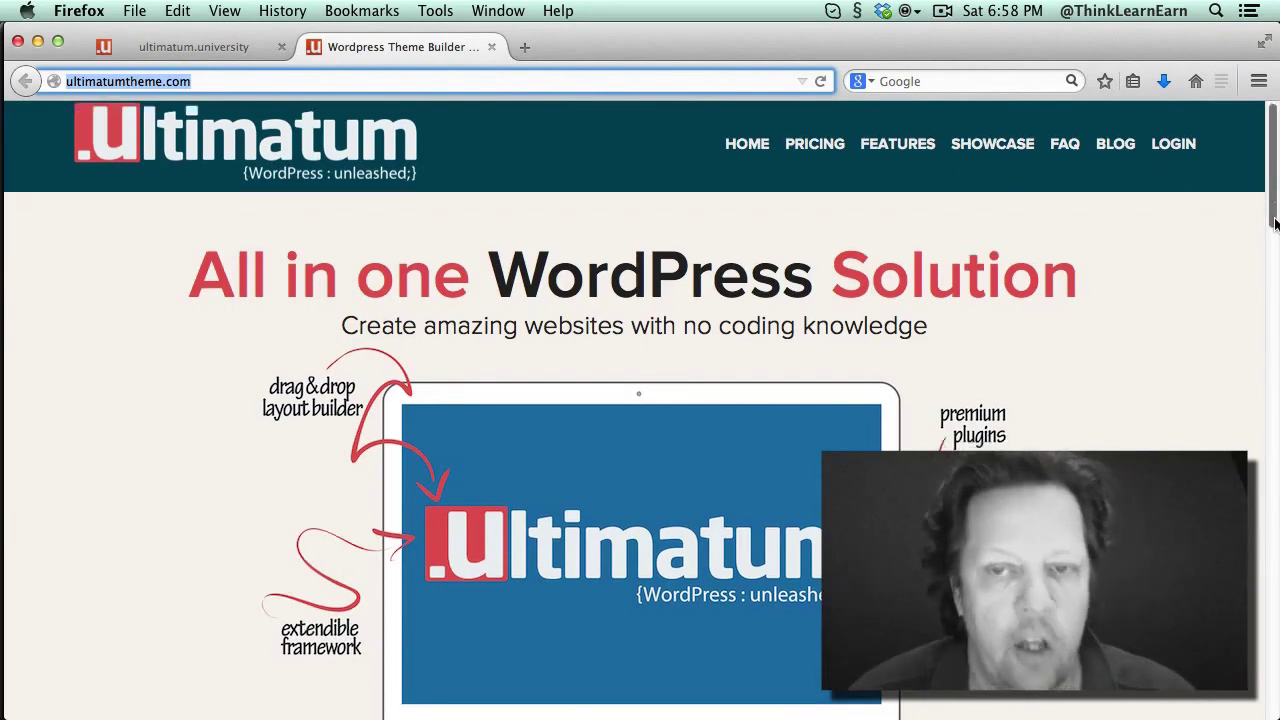
Step: Switch Firefox to the ultimatum.university tab with the Ultimatum University homepage
mouse_move(1275, 218)
left_mouse_down()
mouse_move(1273, 293)
mouse_move(1275, 213)
left_mouse_up()
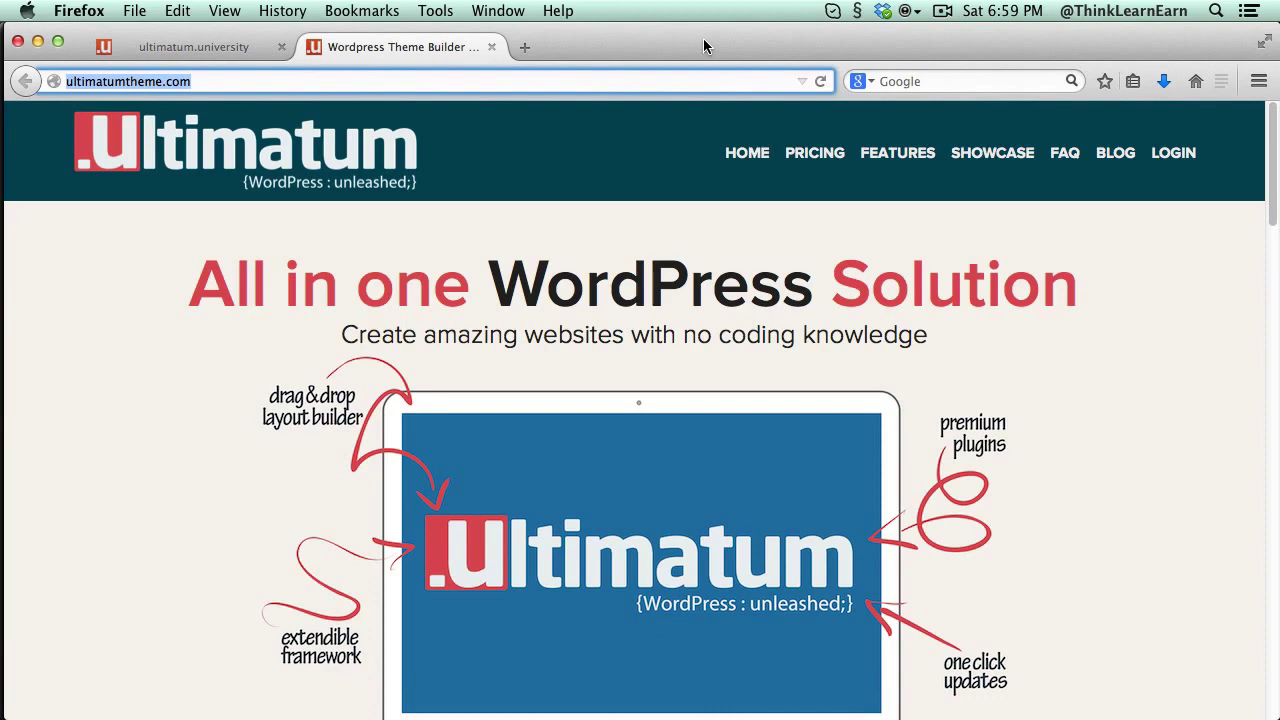
left_click(240, 52)
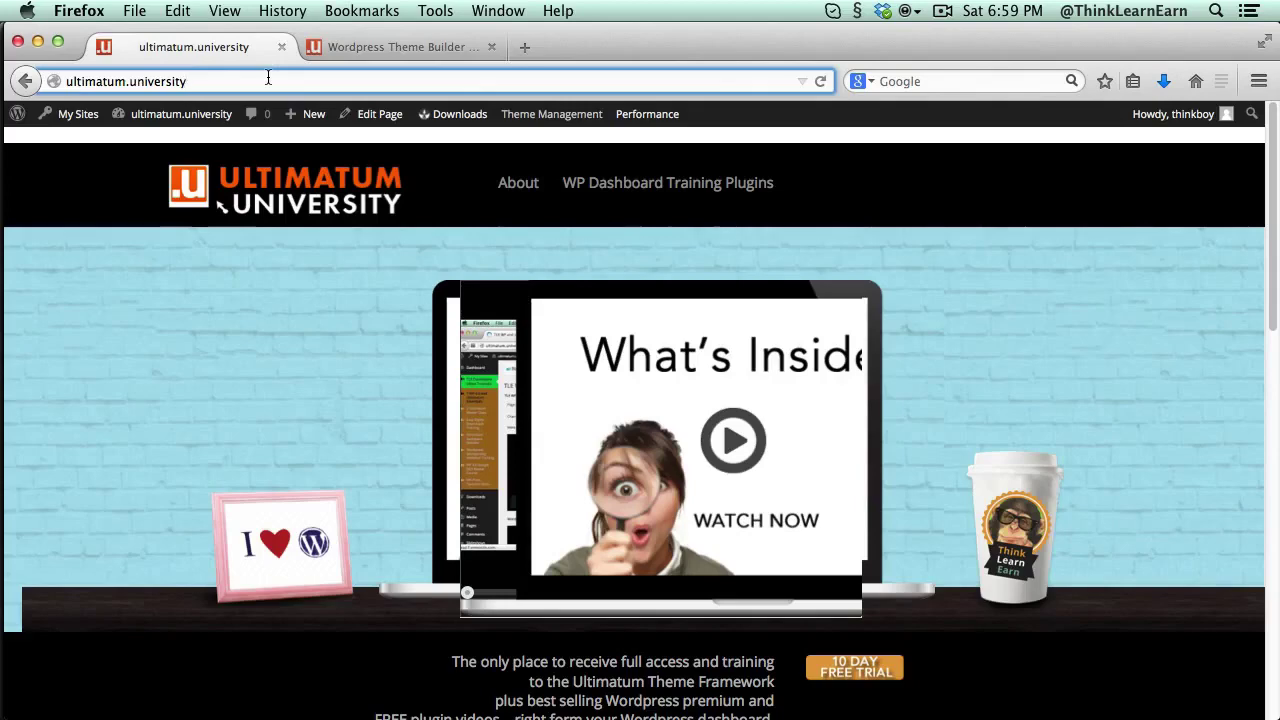
Step: Load the main site's wp-admin dashboard and look over the TLE Dashboard Video Tutorials and My Sites menus
mouse_move(150, 118)
left_click(143, 146)
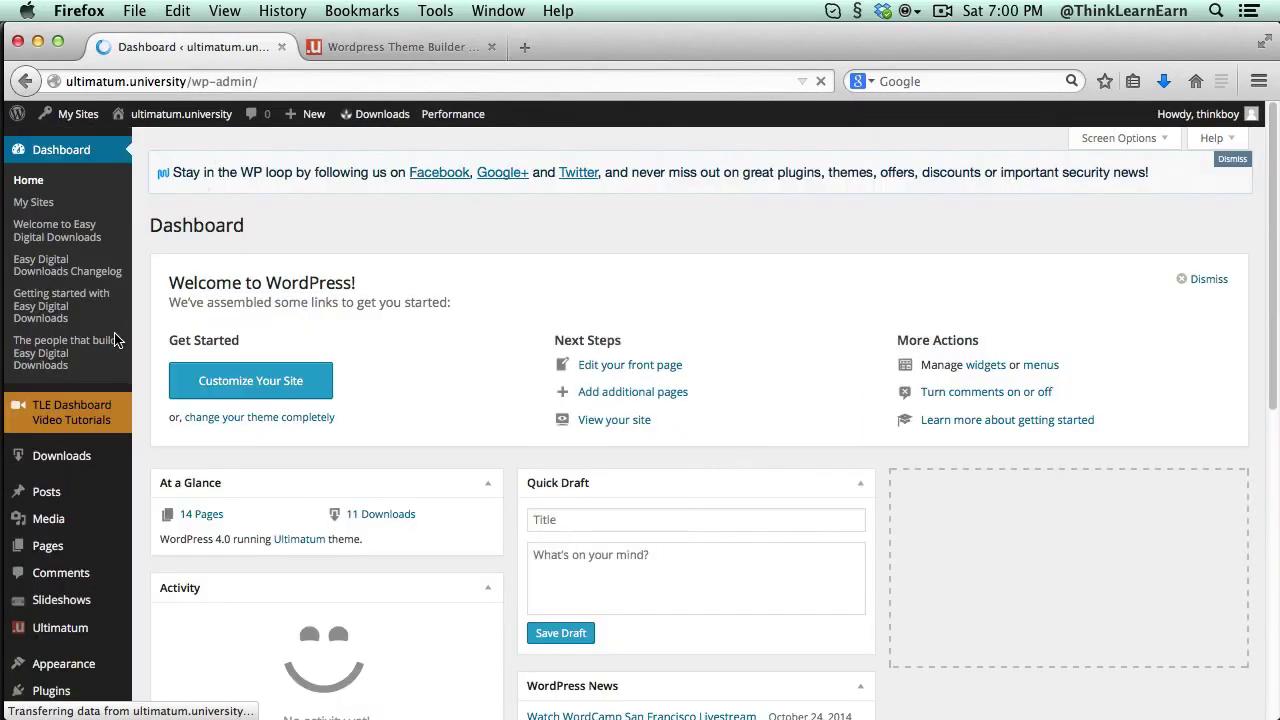
mouse_move(88, 412)
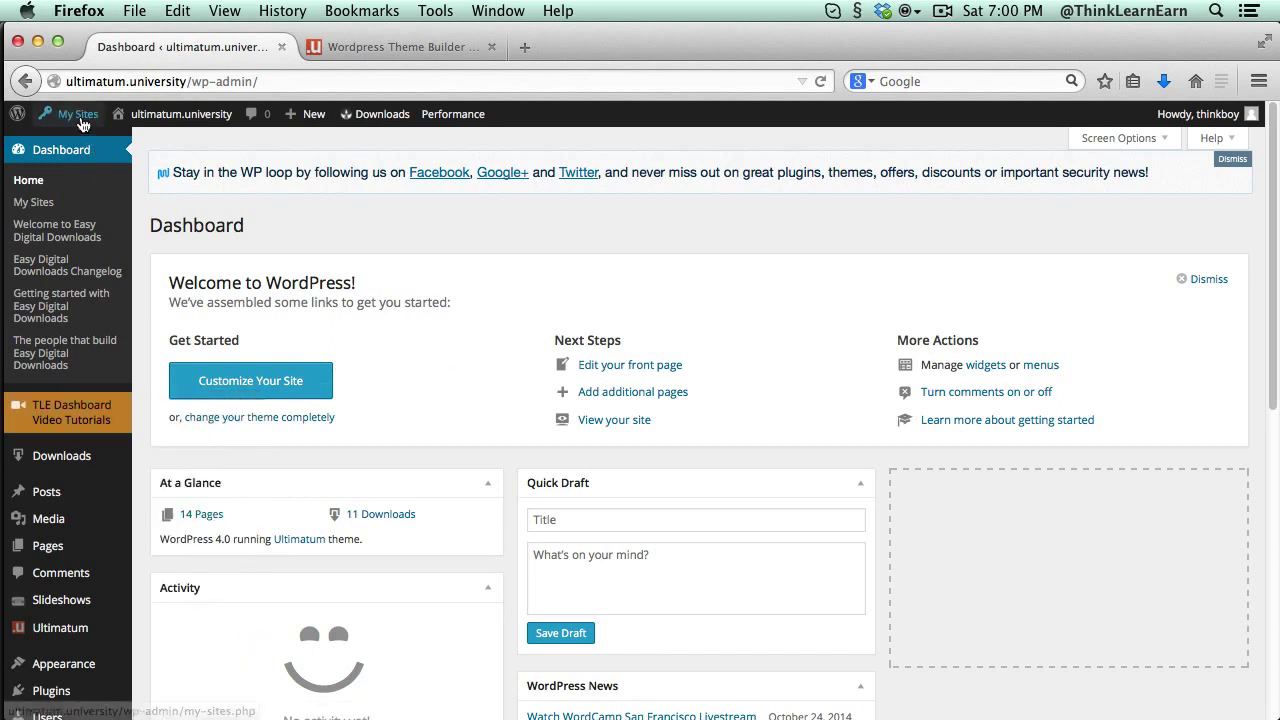
mouse_move(83, 122)
mouse_move(88, 196)
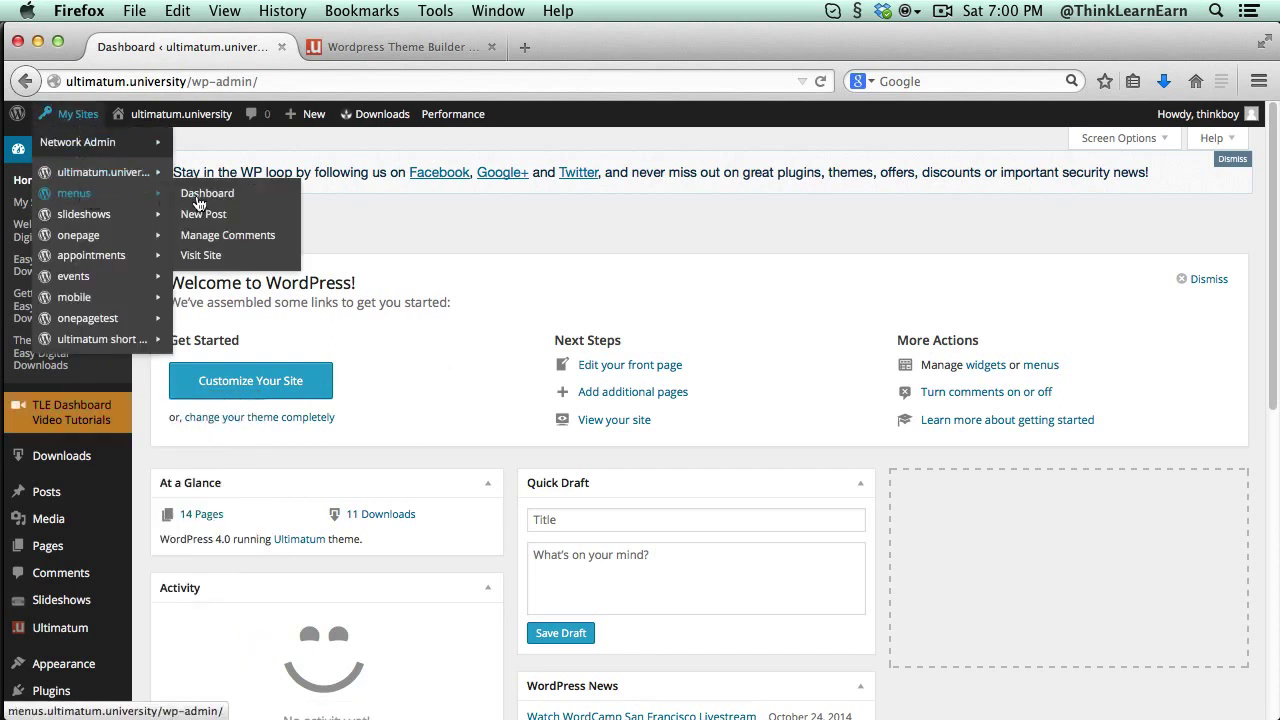
mouse_move(120, 215)
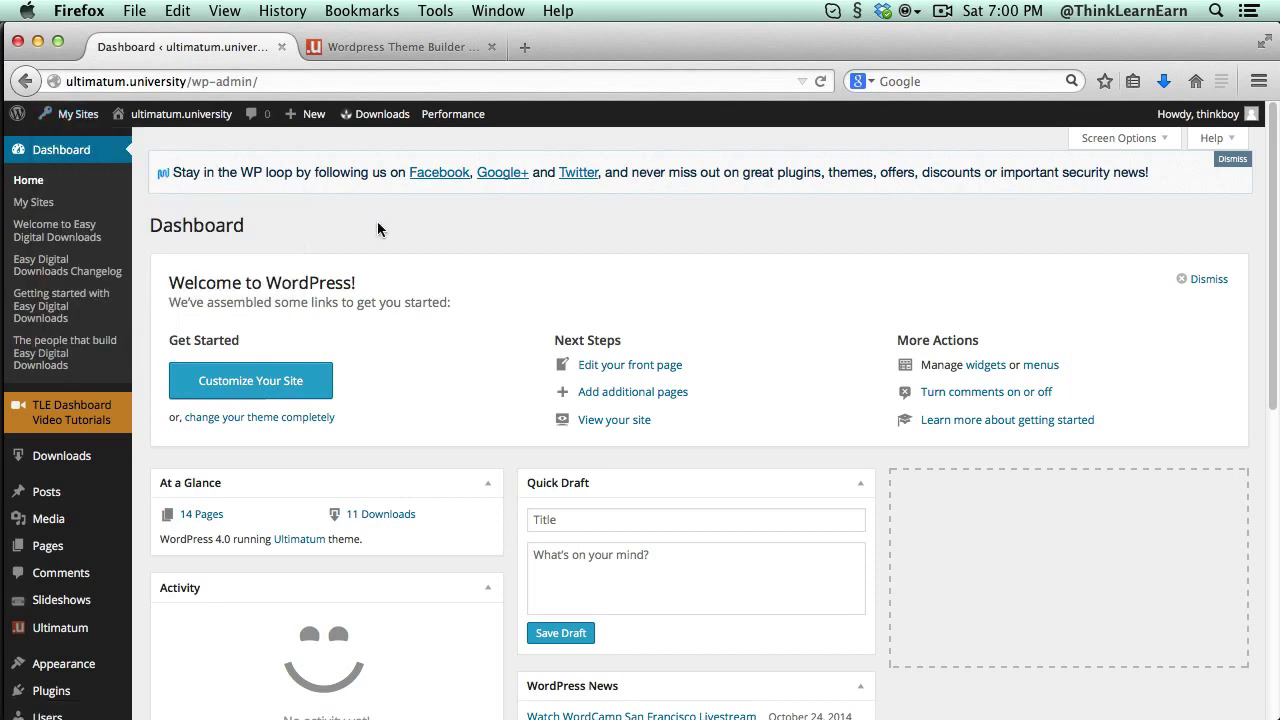
scroll(377, 221, "left", 5)
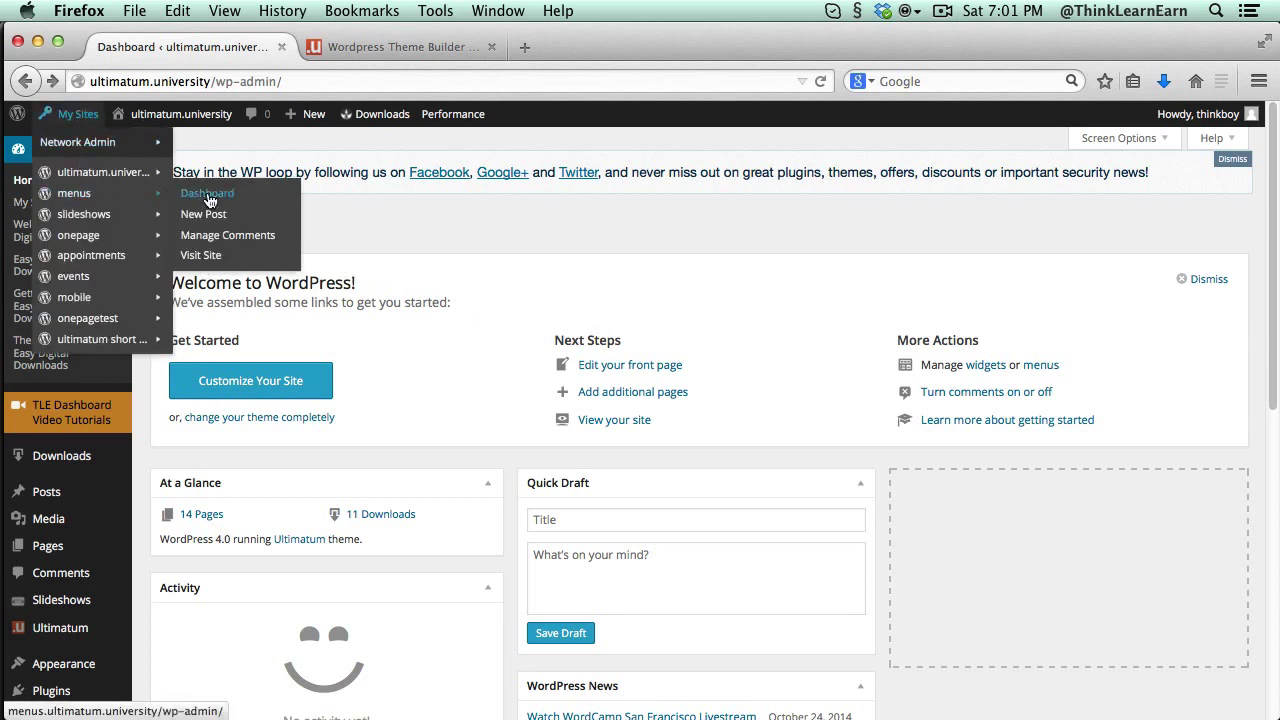
Step: Go to the menus subsite dashboard and scroll to the TLE plugin license-key notices
left_click(208, 197)
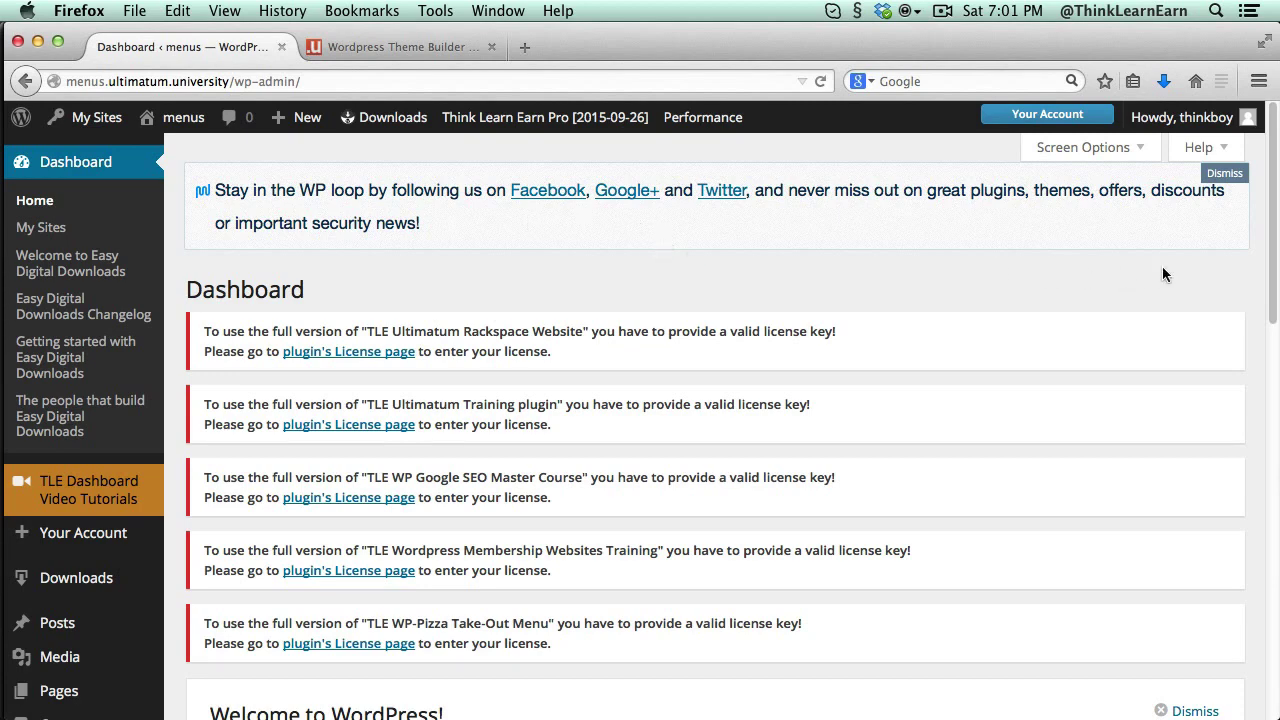
left_click_drag(1273, 294, 1275, 370)
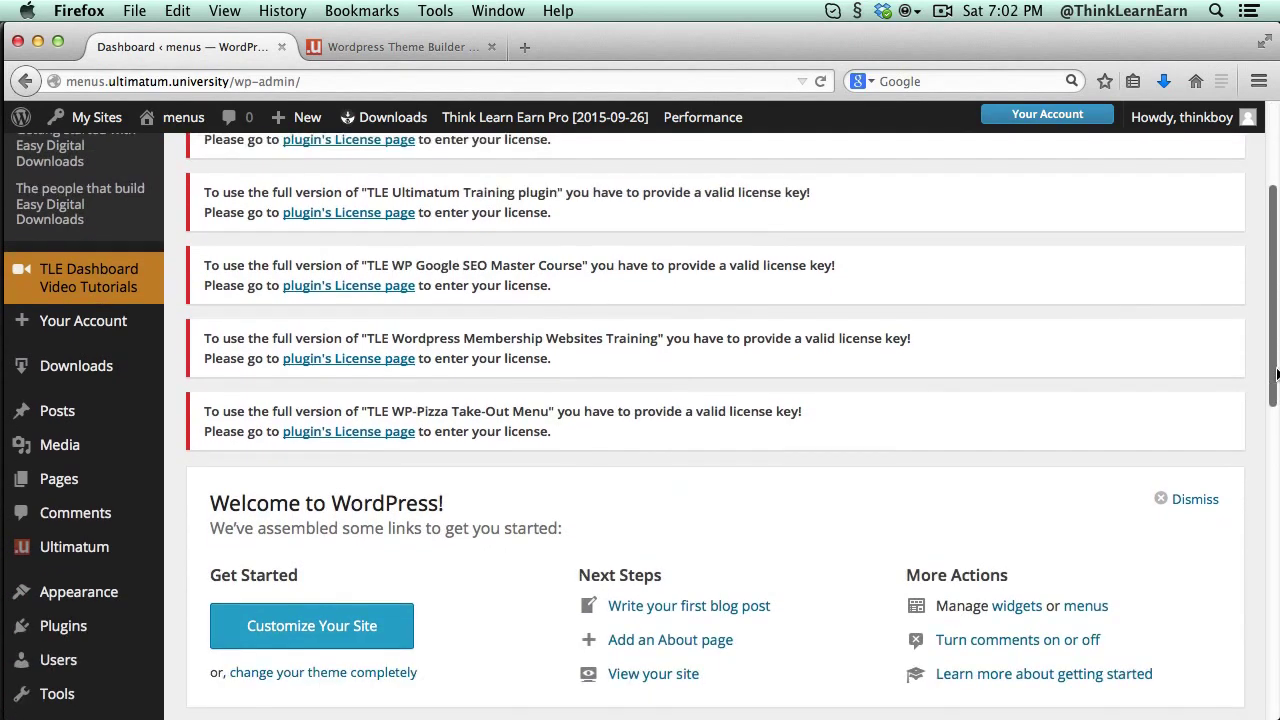
Step: Paste and save the WP-Pizza Take-Out Menu license key, then activate the license
left_click(367, 433)
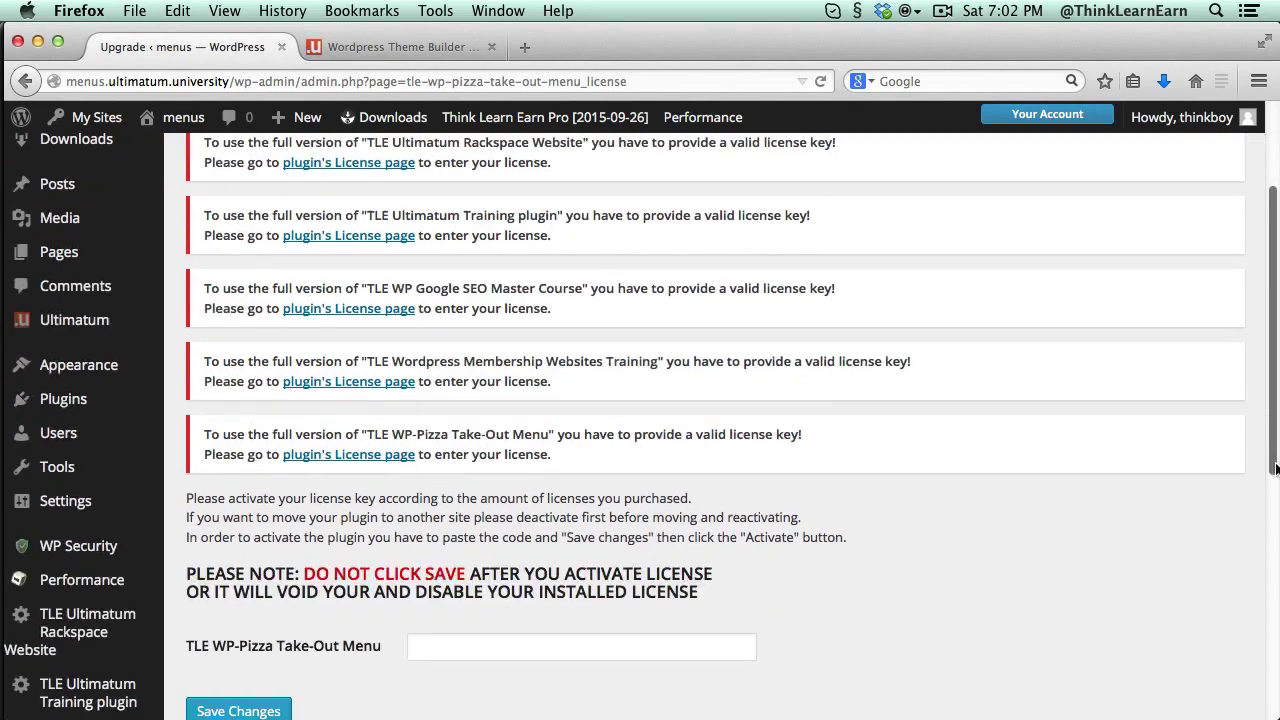
left_click_drag(1275, 375, 1275, 435)
left_click_drag(1277, 543, 1277, 560)
left_click(565, 466)
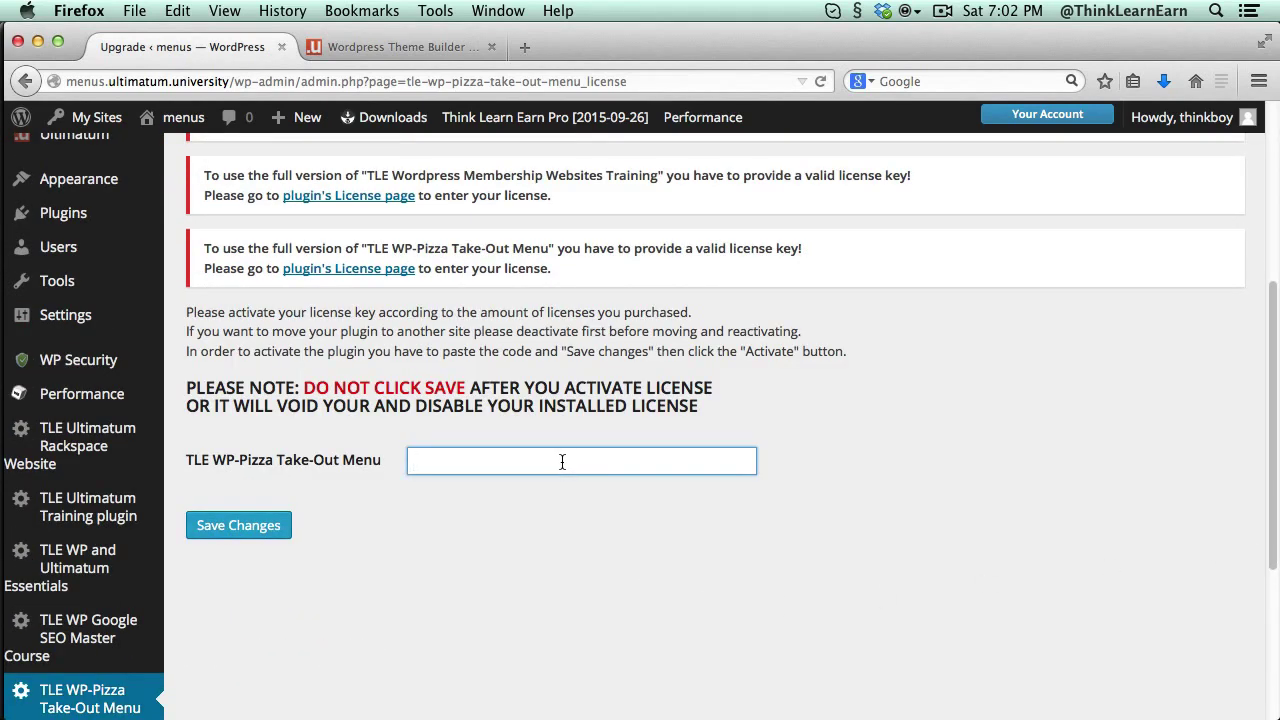
key("super+v")
left_click(585, 506)
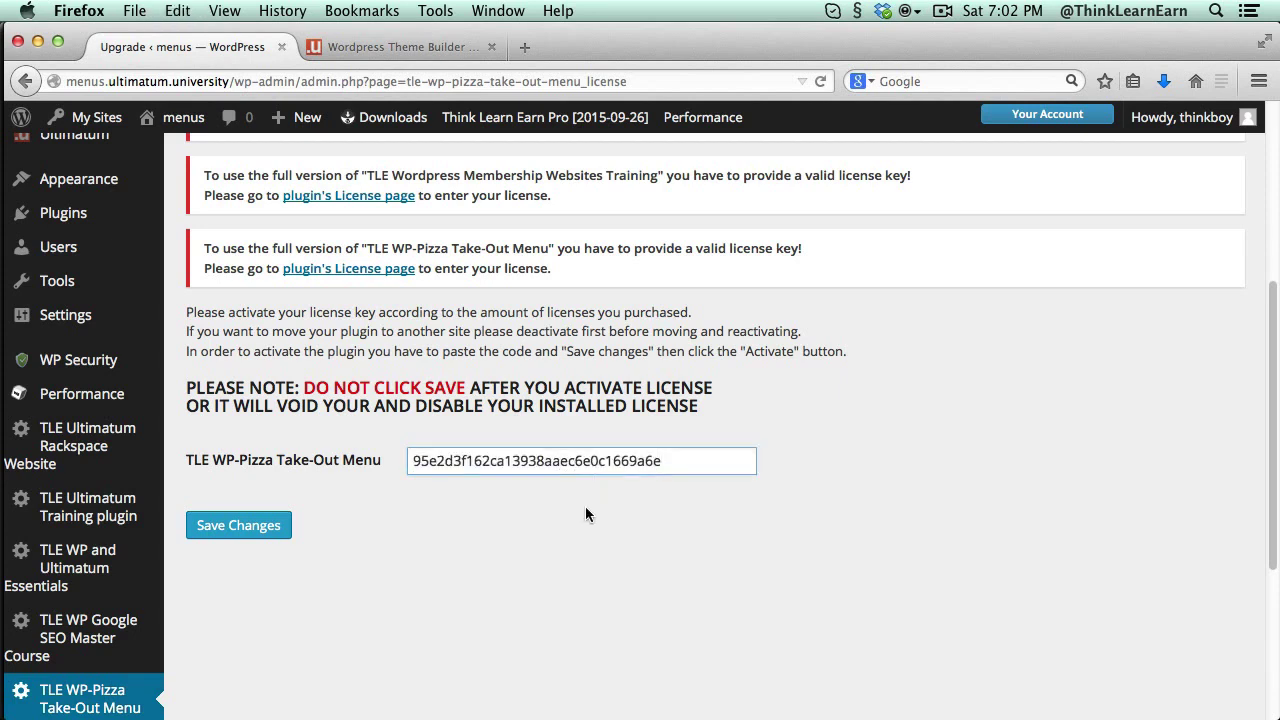
left_click(268, 532)
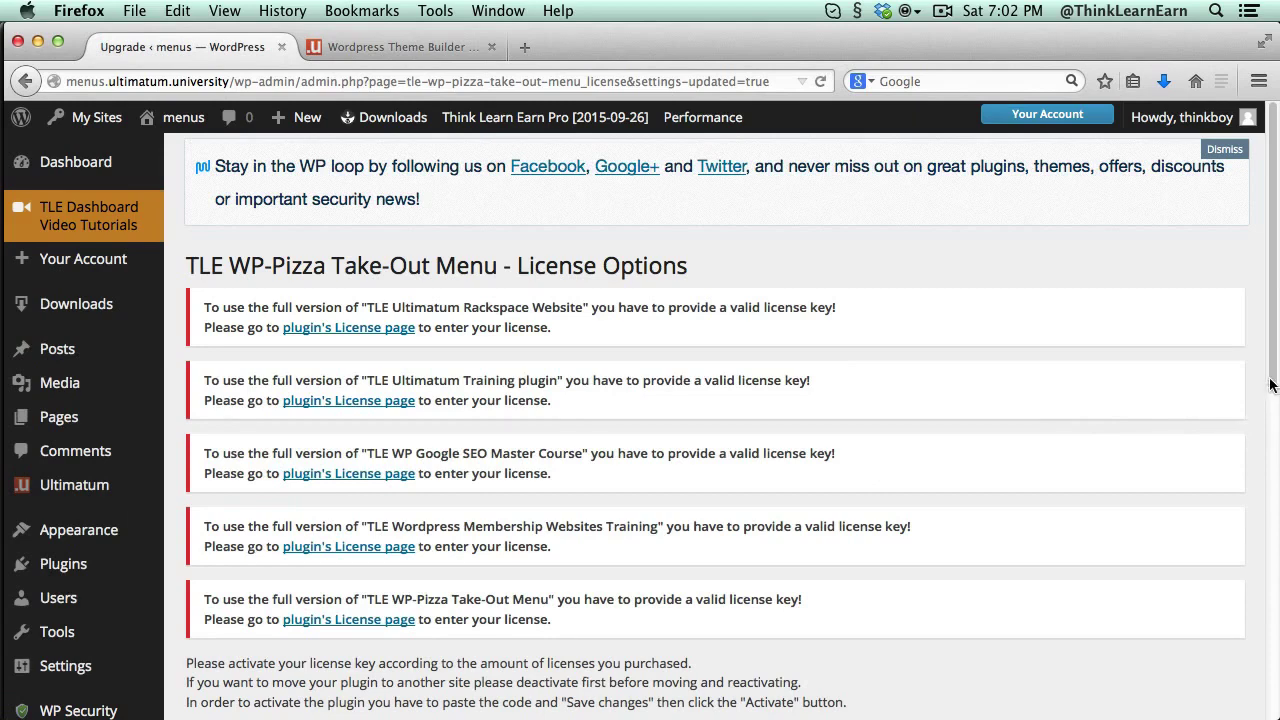
left_click_drag(1277, 390, 1257, 545)
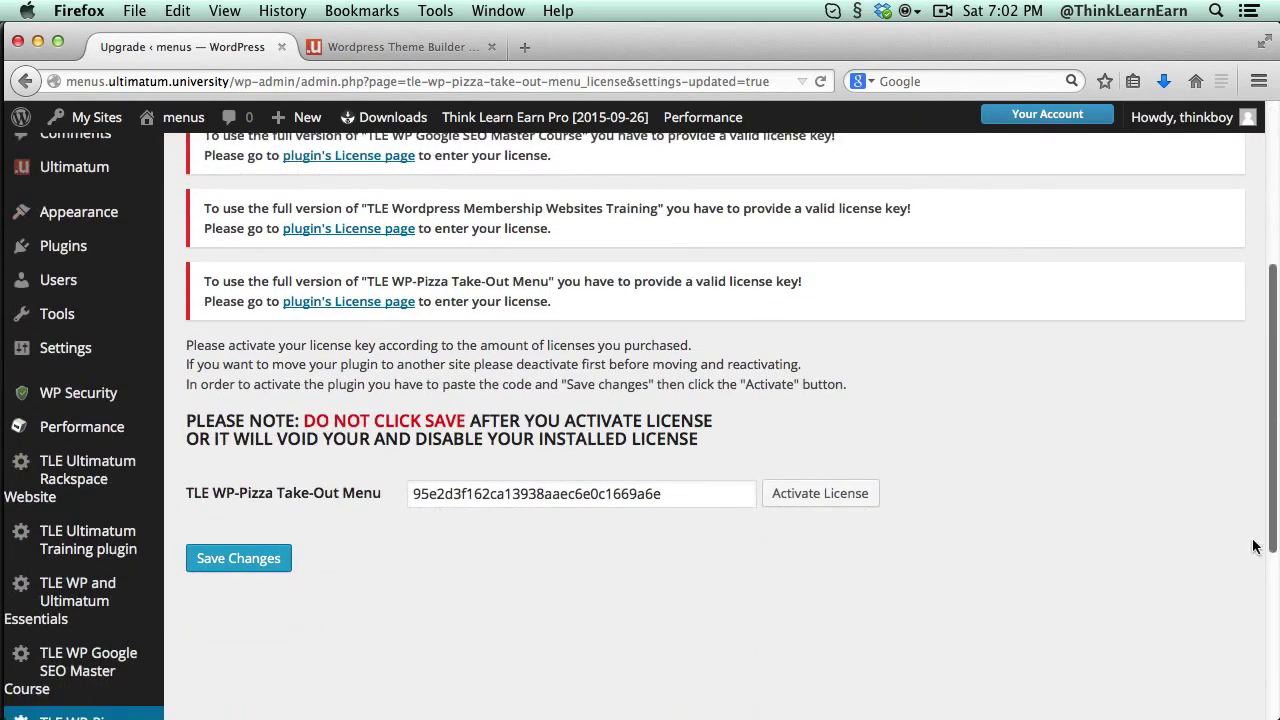
left_click(858, 495)
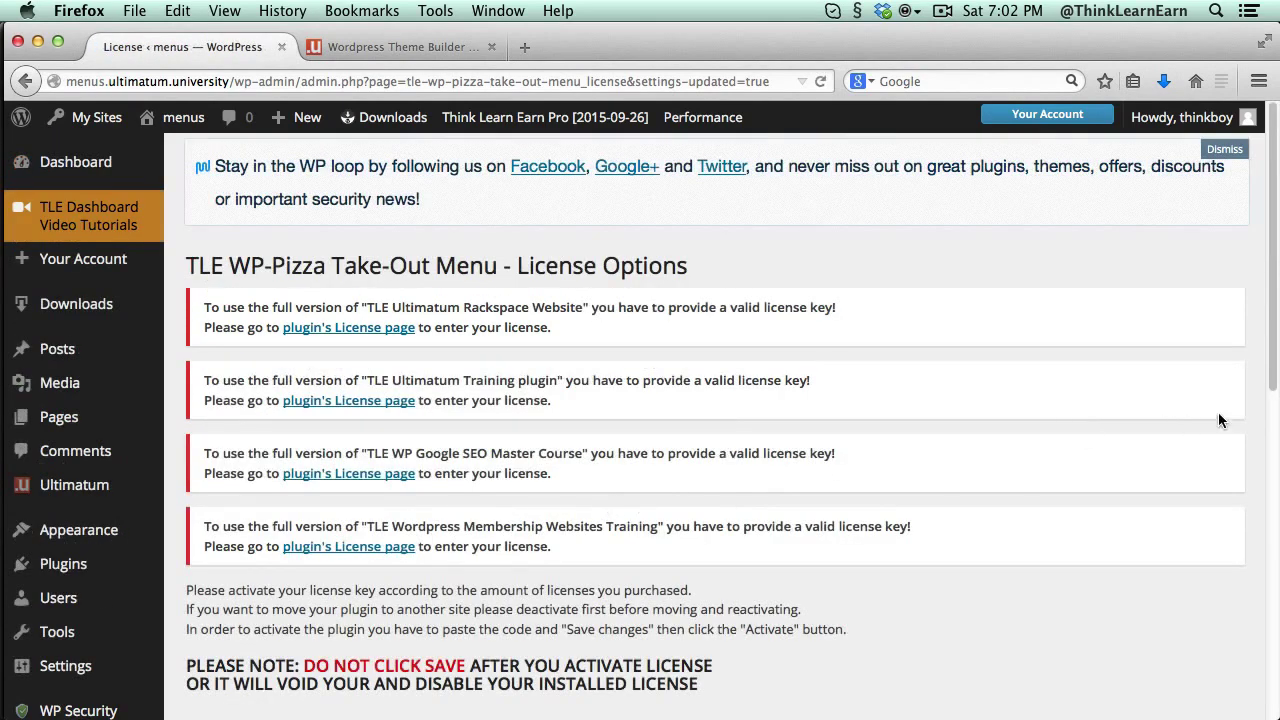
scroll(1050, 480, "down", 5)
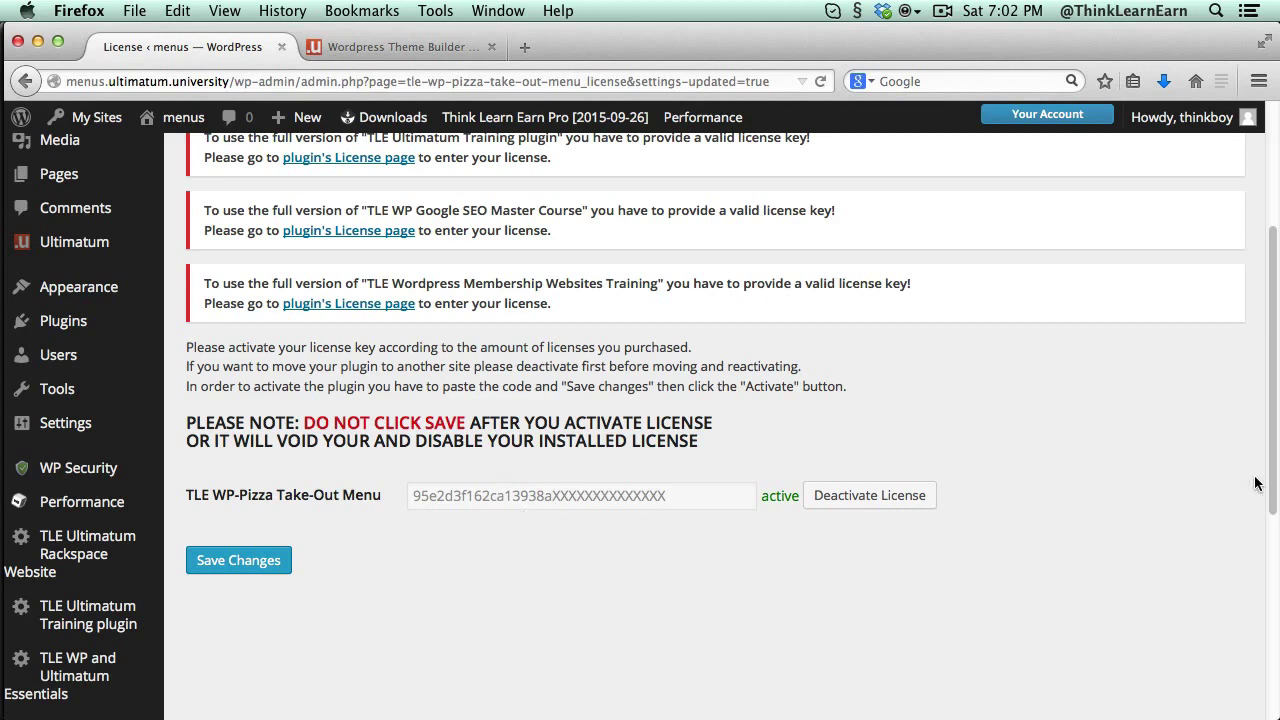
Step: Go to the main ultimatum.university dashboard and open the Ultimatum Rackspace Website tutorials page
left_click_drag(1260, 480, 1262, 328)
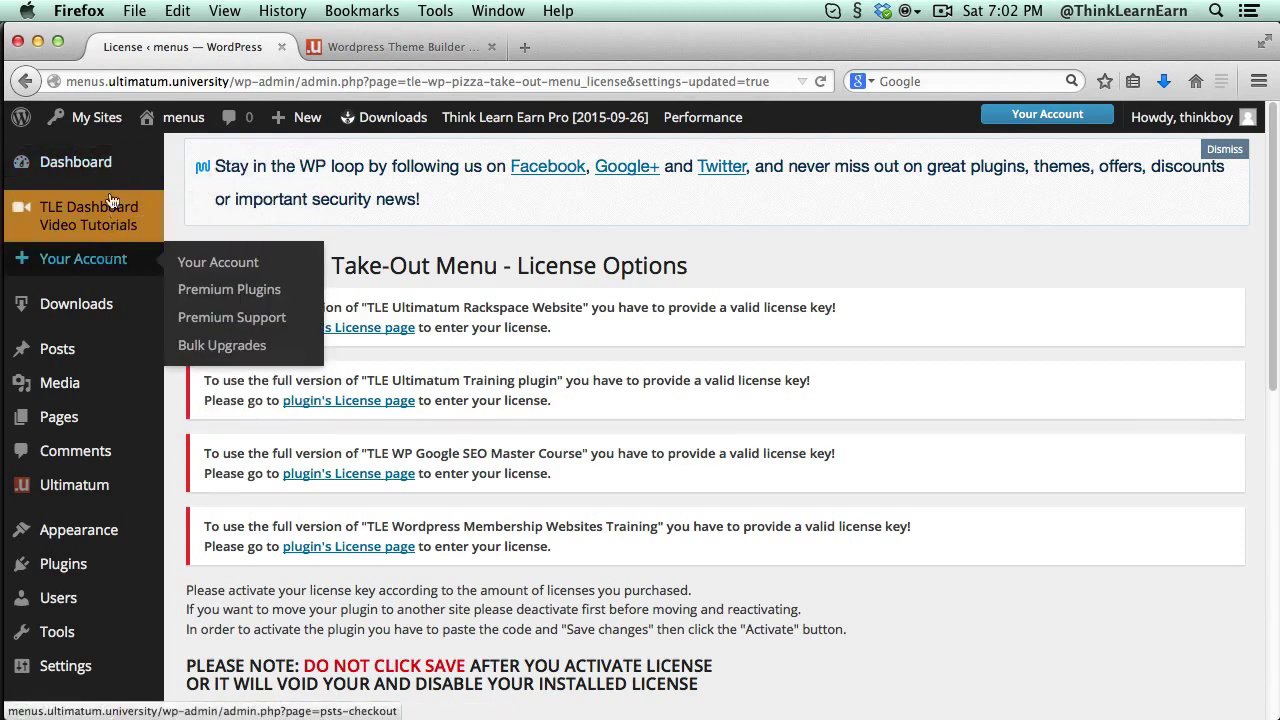
mouse_move(98, 120)
mouse_move(103, 193)
left_click(240, 192)
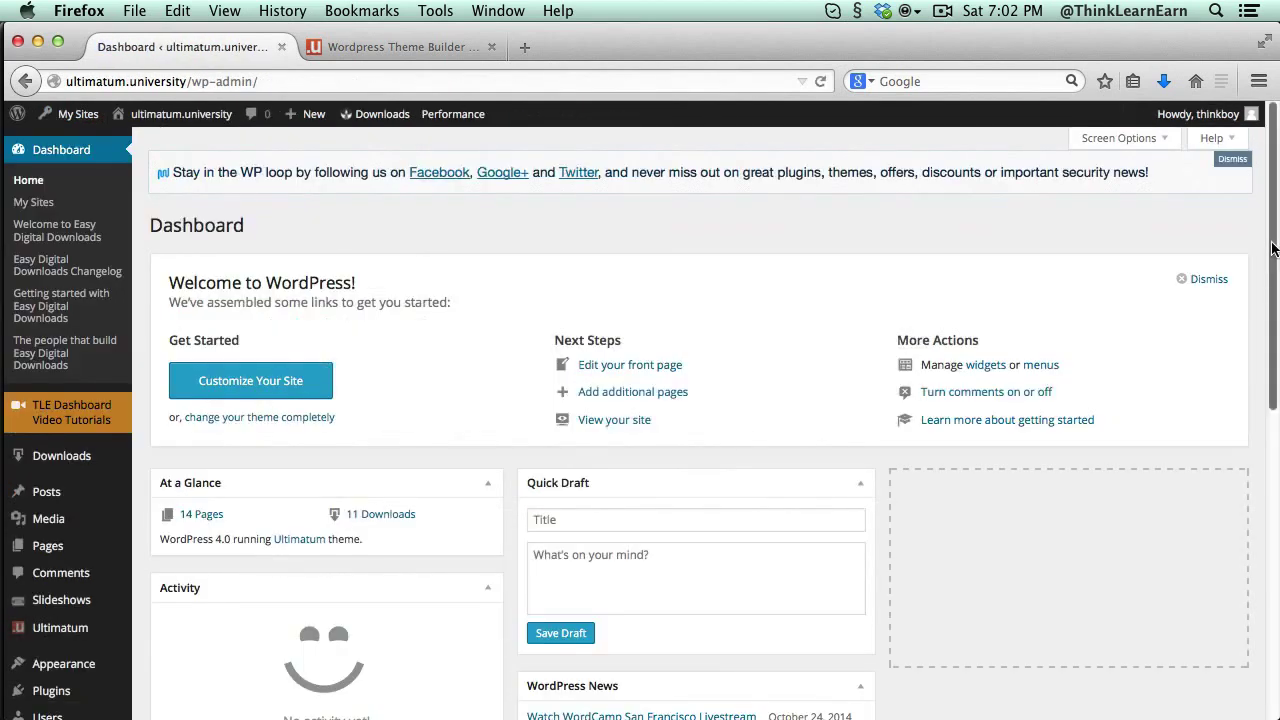
mouse_move(85, 426)
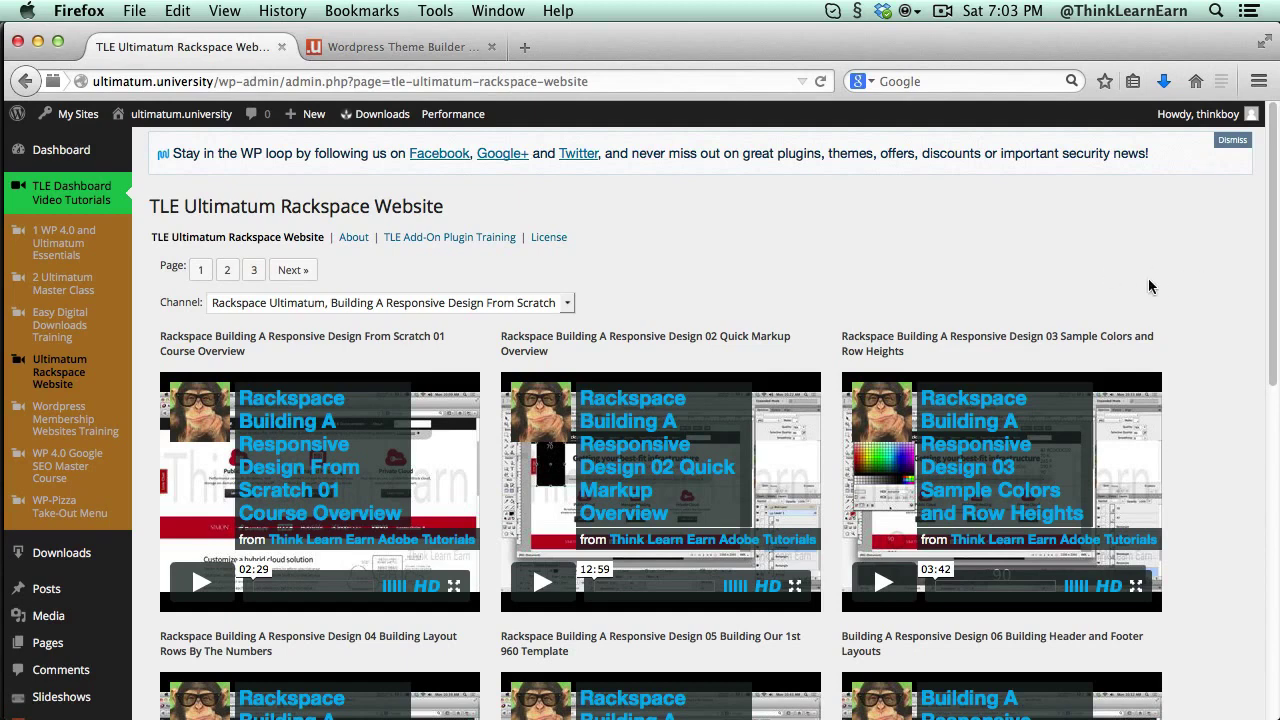
scroll(1150, 285, "down", 1)
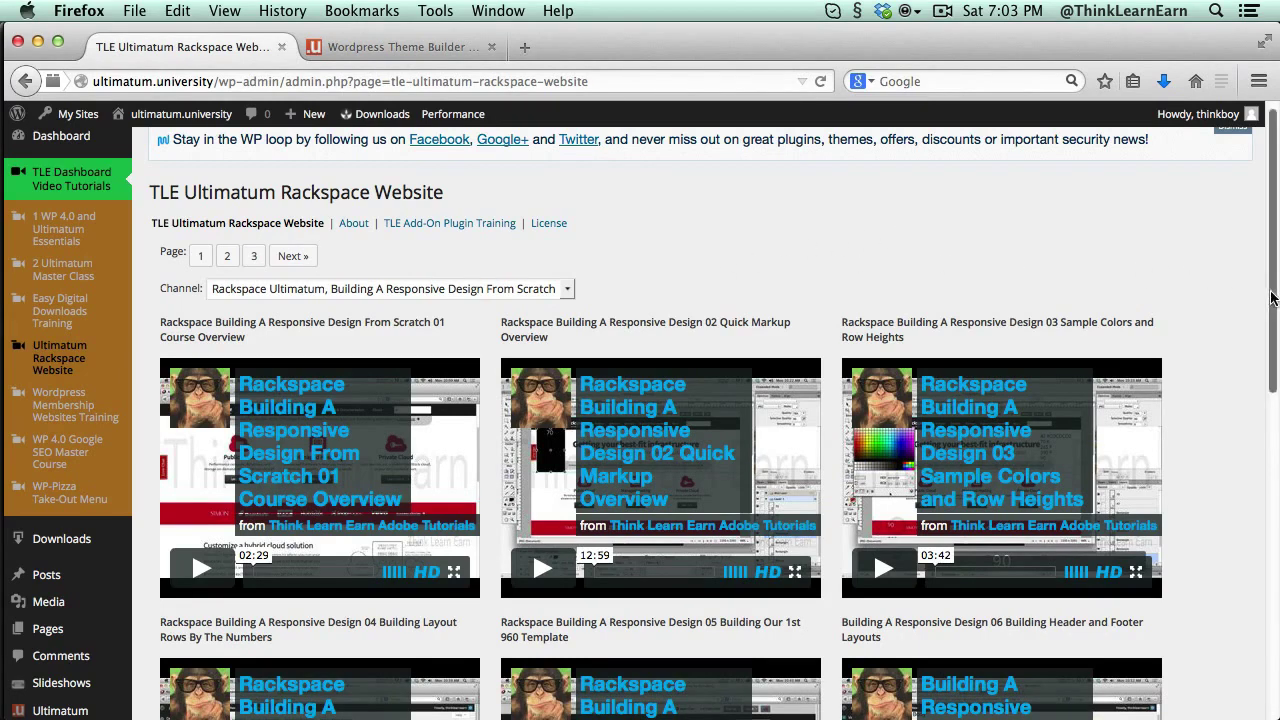
scroll(1272, 297, "down", 1)
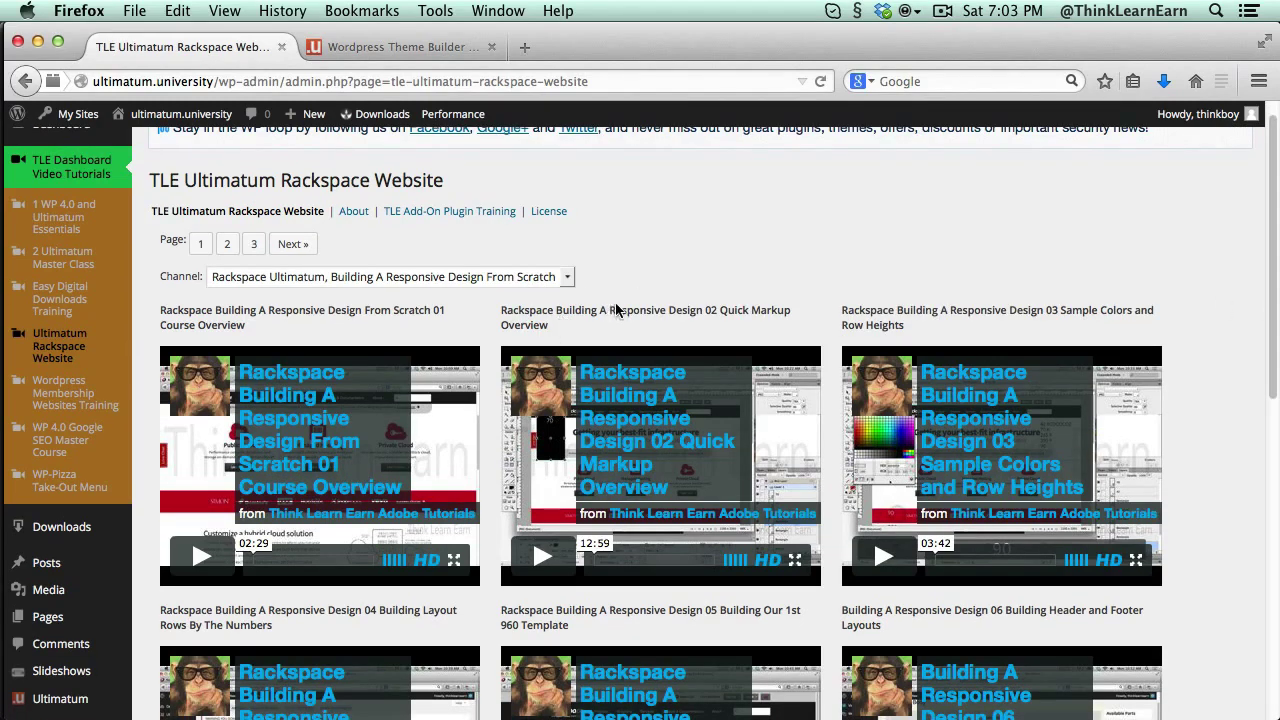
scroll(1276, 306, "up", 2)
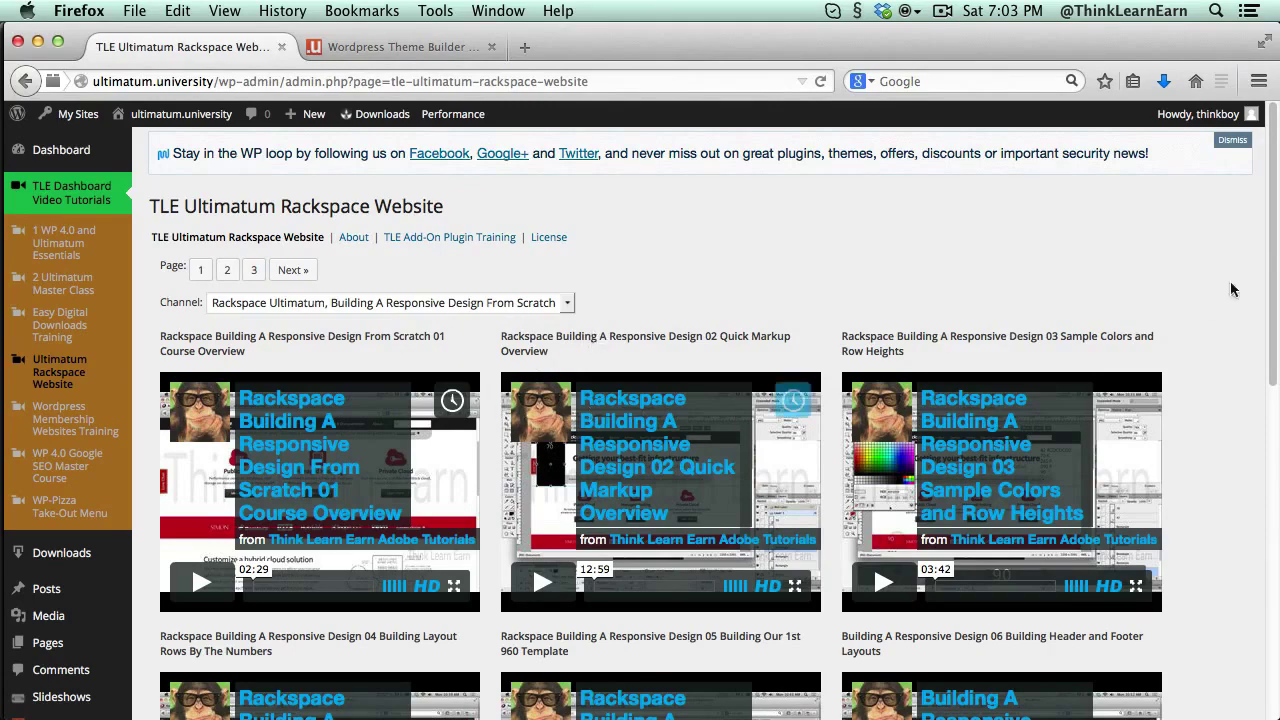
scroll(1275, 286, "down", 1)
scroll(342, 484, "down", 3)
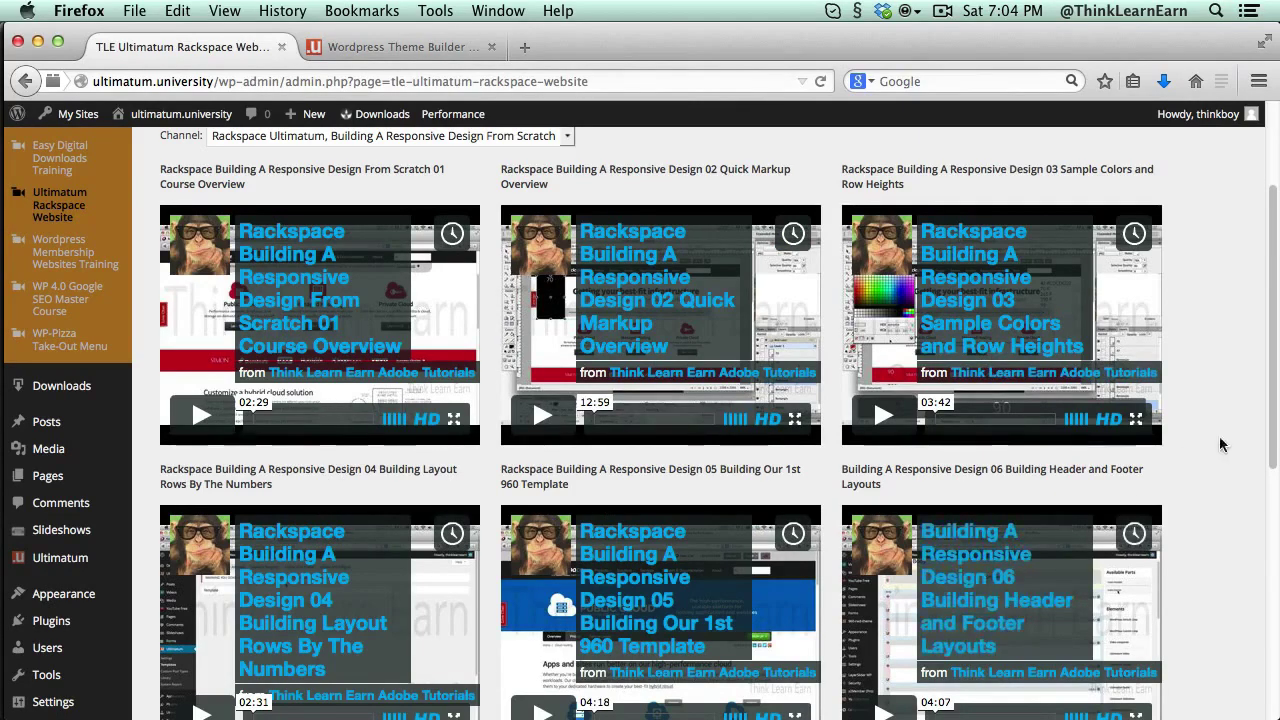
scroll(1275, 389, "up", 3)
scroll(1275, 389, "up", 3)
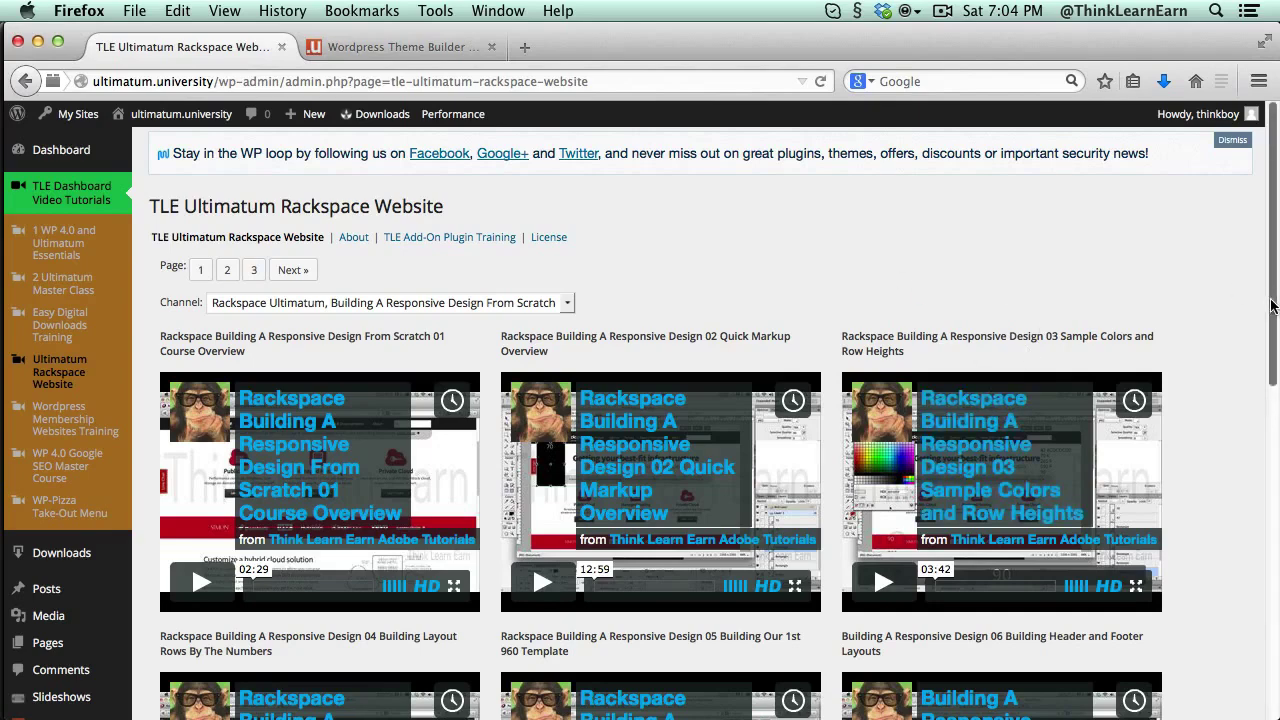
scroll(1268, 320, "down", 2)
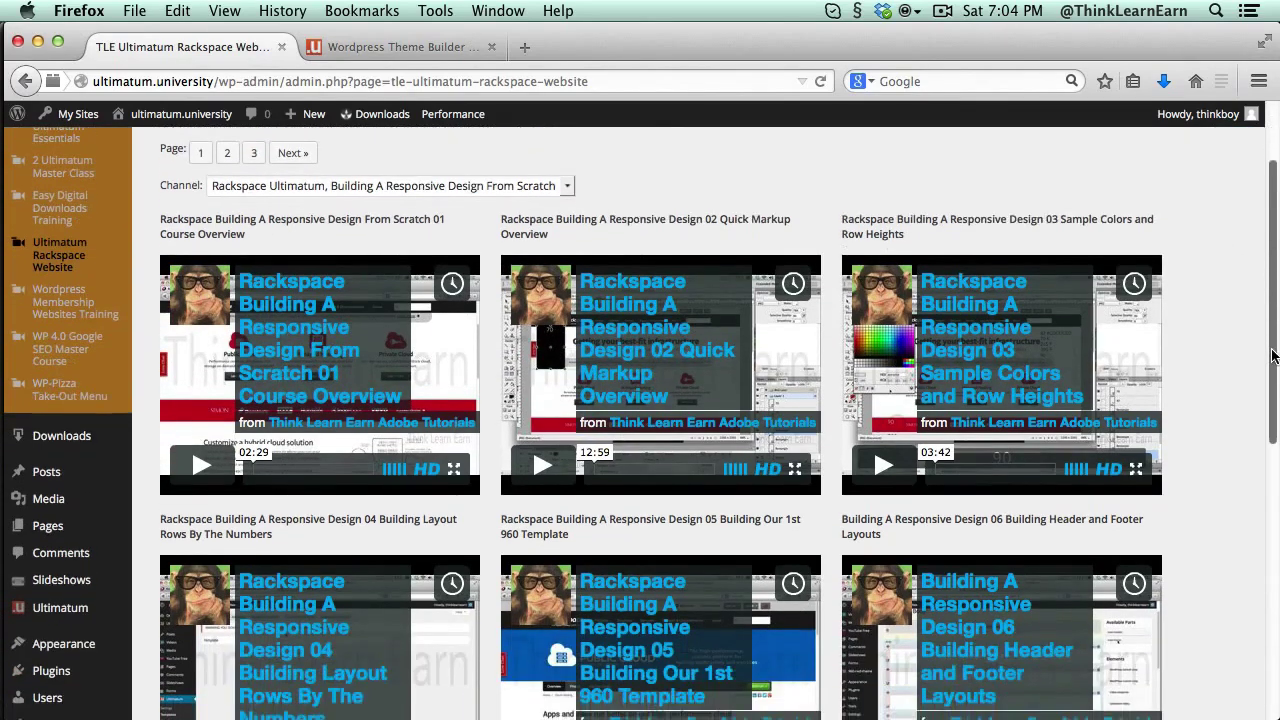
scroll(1274, 300, "up", 4)
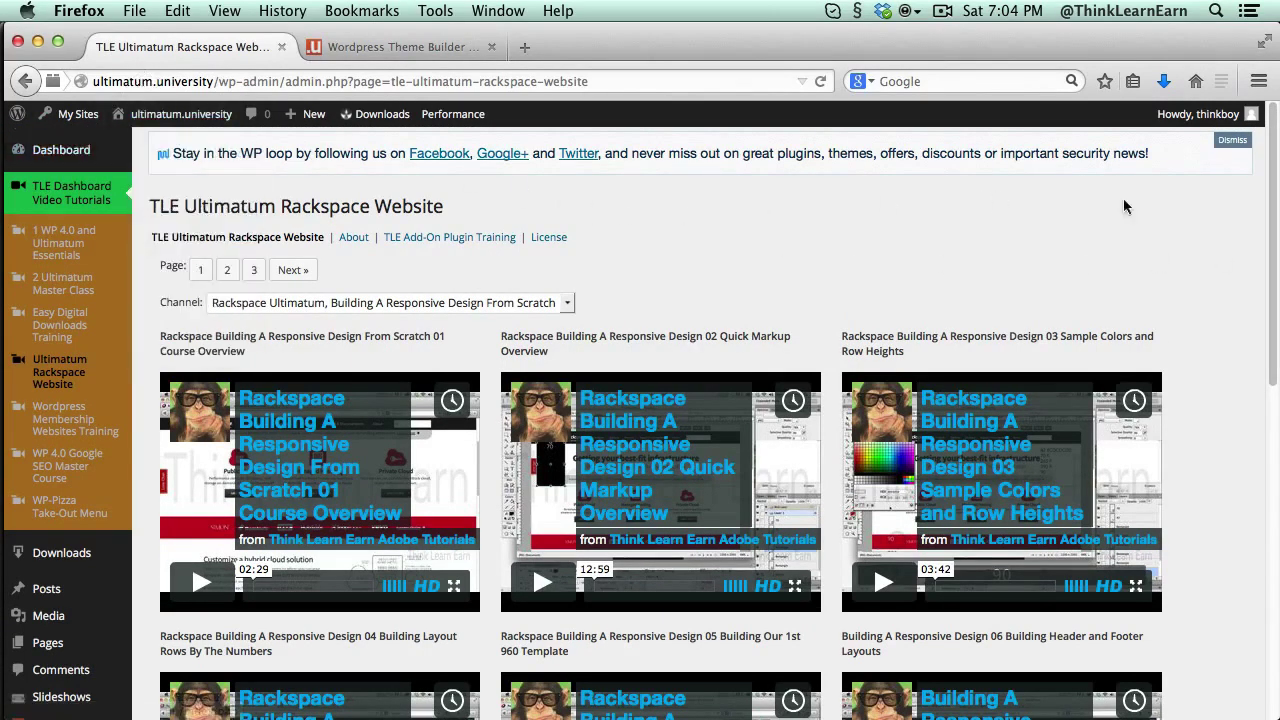
scroll(660, 228, "down", 3)
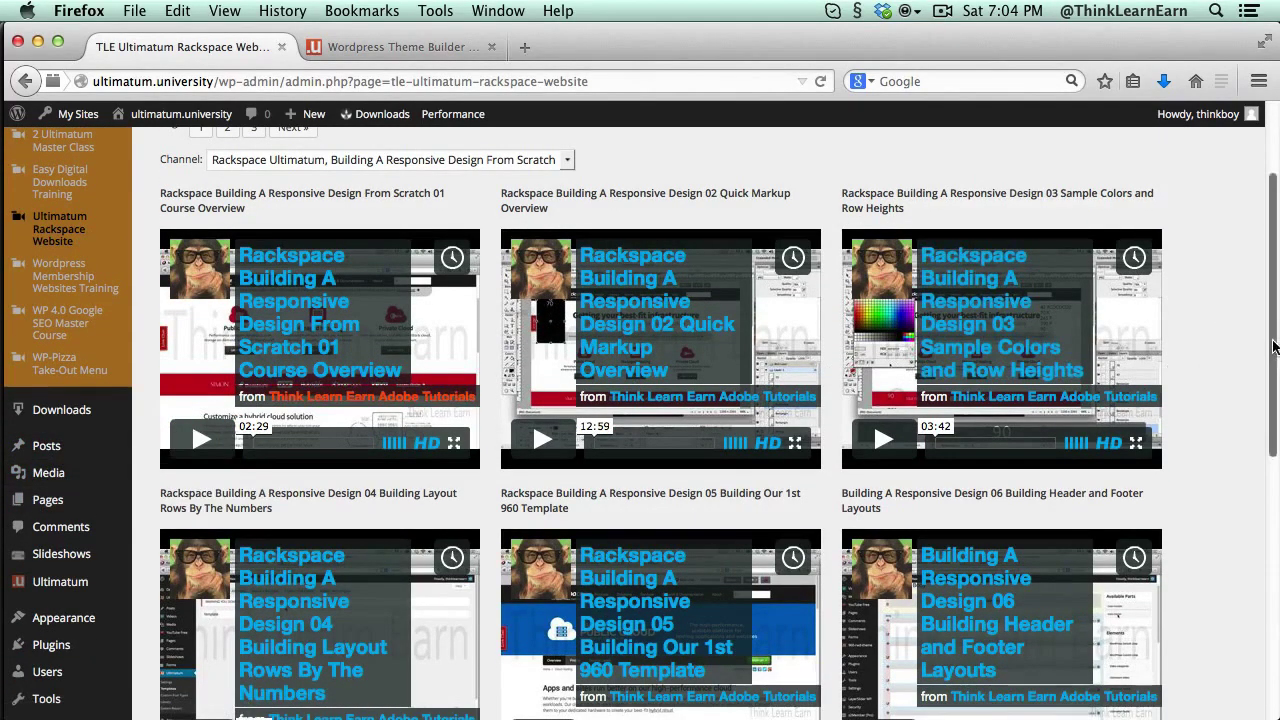
scroll(1275, 405, "down", 1)
scroll(1275, 405, "down", 3)
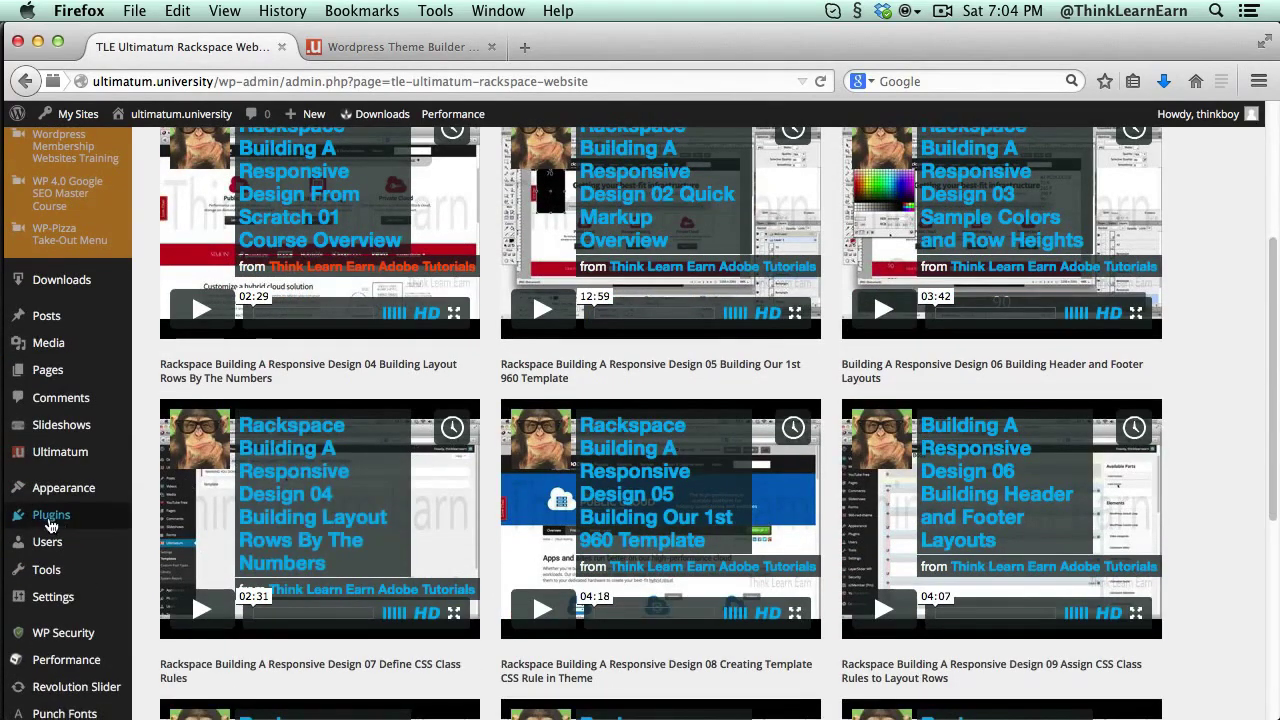
Step: Show the installed Plugins list, glance at the Ultimatum theme website tab, and return
left_click(50, 518)
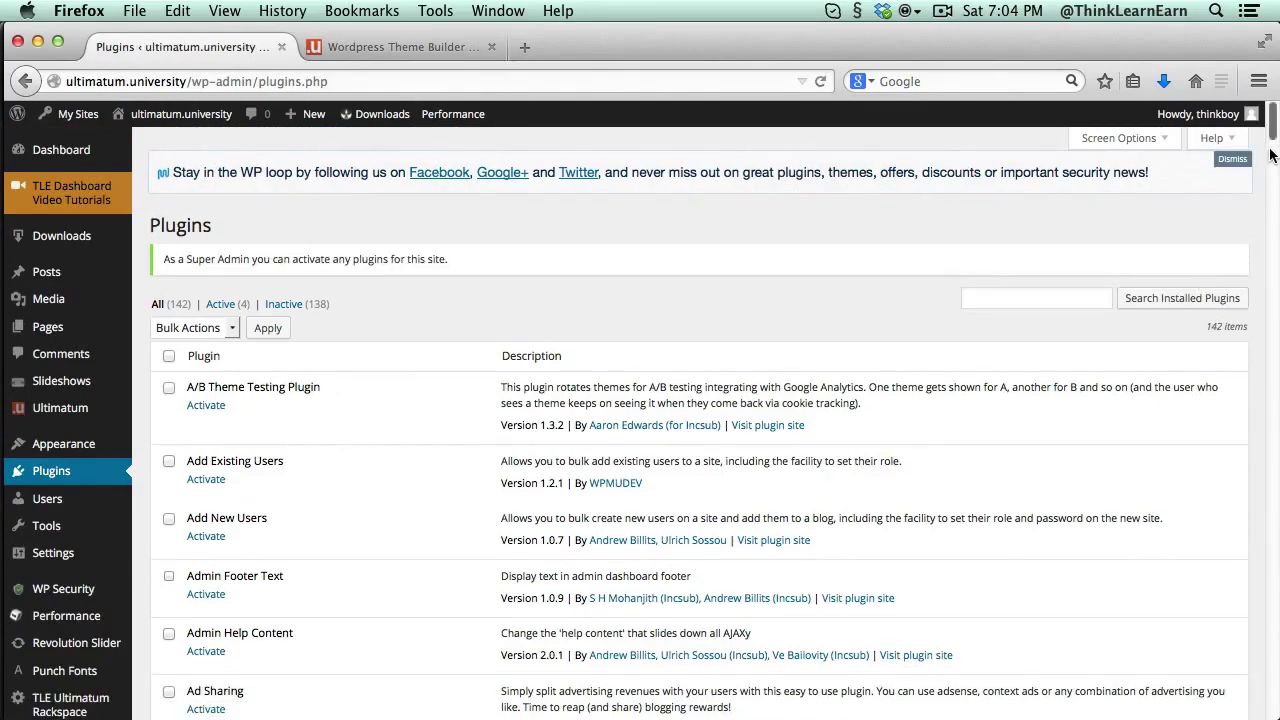
mouse_move(1270, 140)
left_mouse_down()
mouse_move(1276, 285)
mouse_move(1275, 135)
left_mouse_up()
mouse_move(82, 247)
left_click_drag(1272, 143, 688, 33)
left_click(385, 42)
left_click(250, 47)
Step: Open the public Ultimatum University site and its WP Dashboard Training Plugins page
mouse_move(165, 116)
left_click(143, 144)
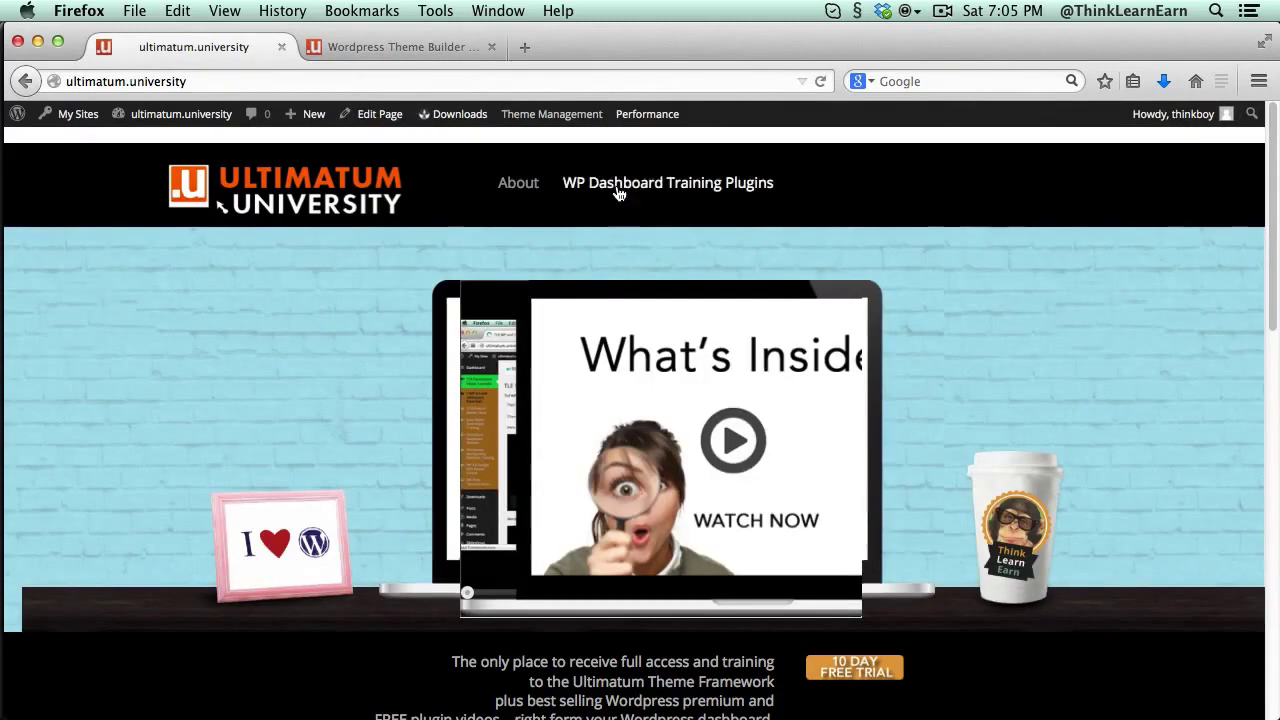
left_click(621, 186)
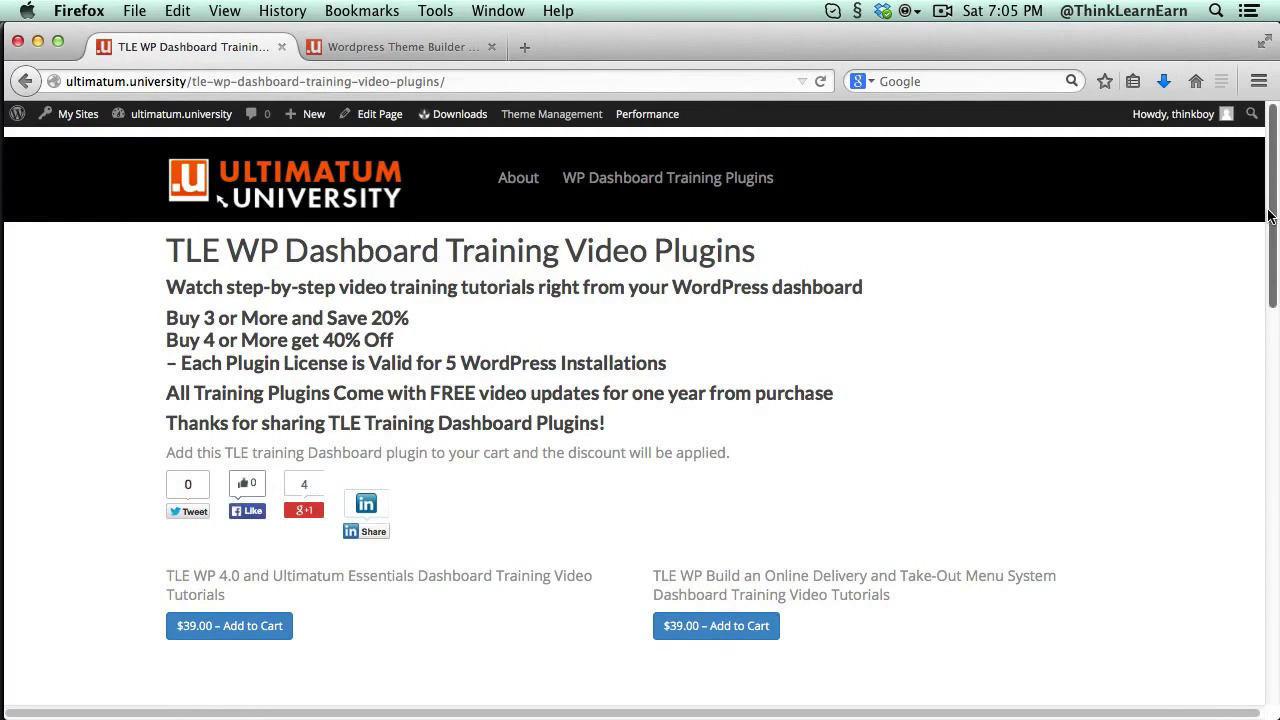
left_click_drag(1268, 215, 1272, 224)
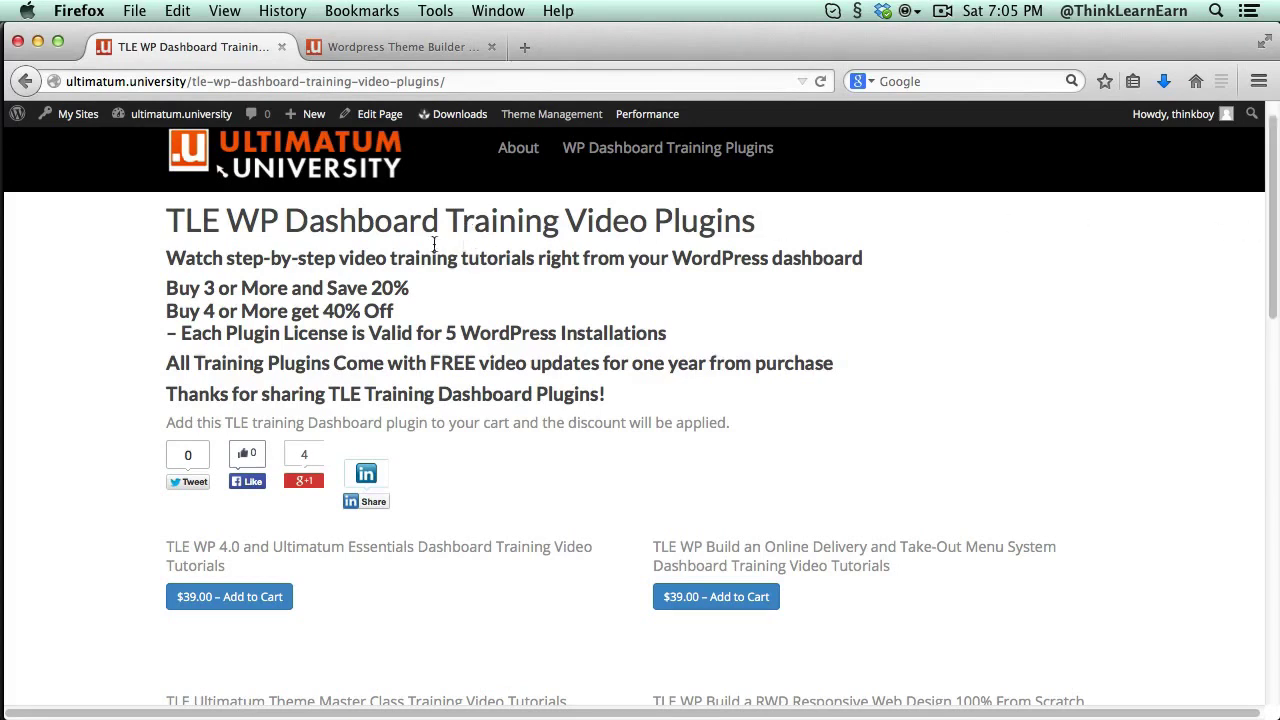
Step: Highlight the 'buy 3 save 20%' and '40% off for four or more' offers, then scroll to the products
left_click_drag(248, 290, 380, 288)
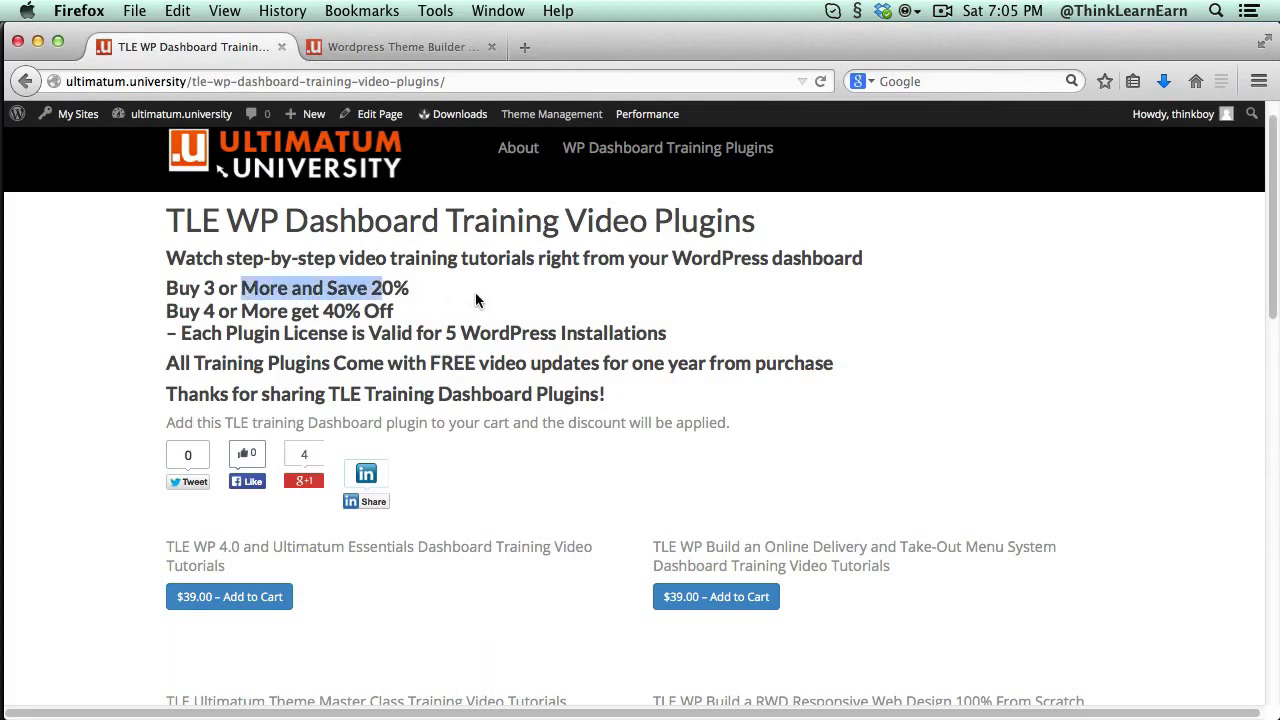
left_click_drag(291, 311, 397, 316)
left_click(295, 313)
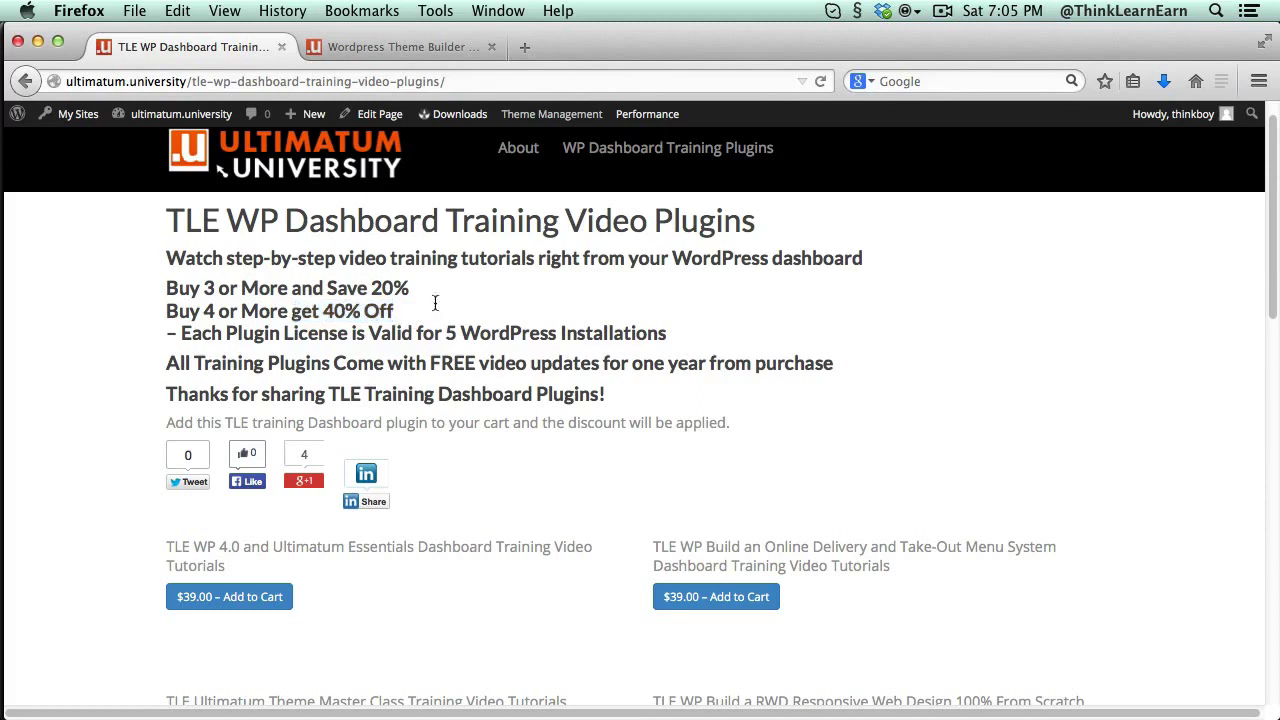
left_click_drag(1271, 290, 1270, 333)
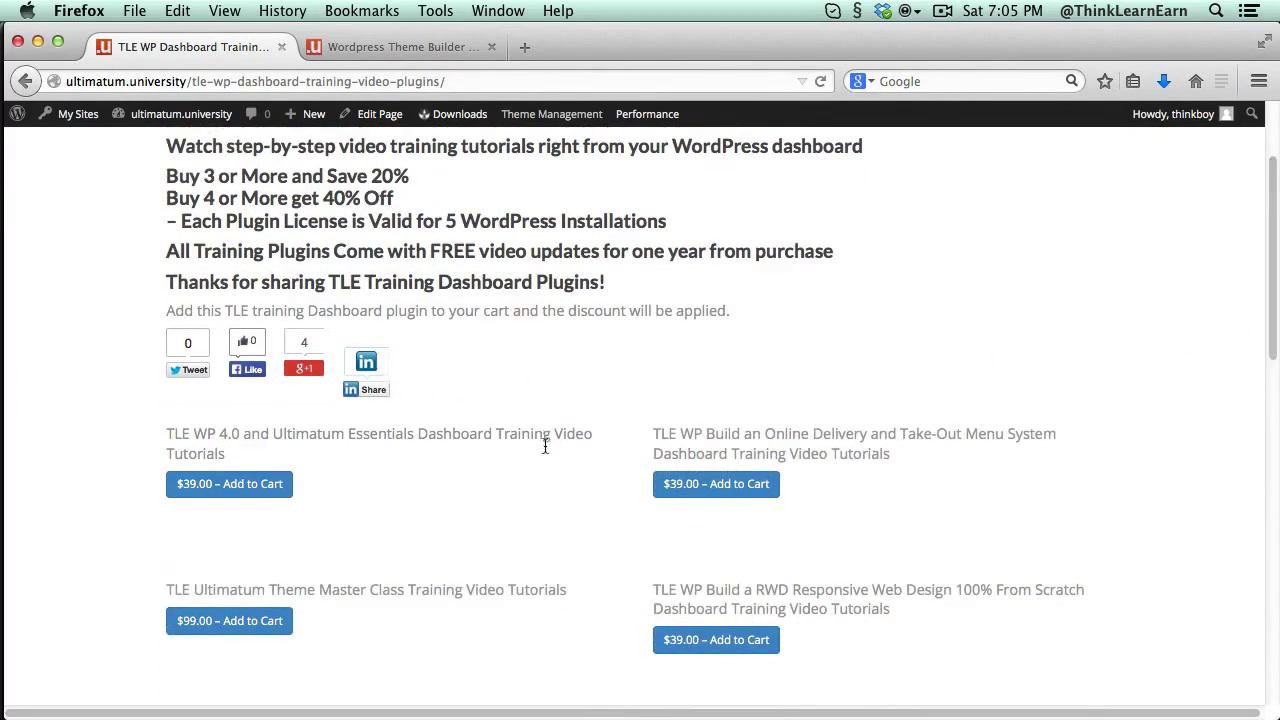
scroll(1235, 308, "up", 3)
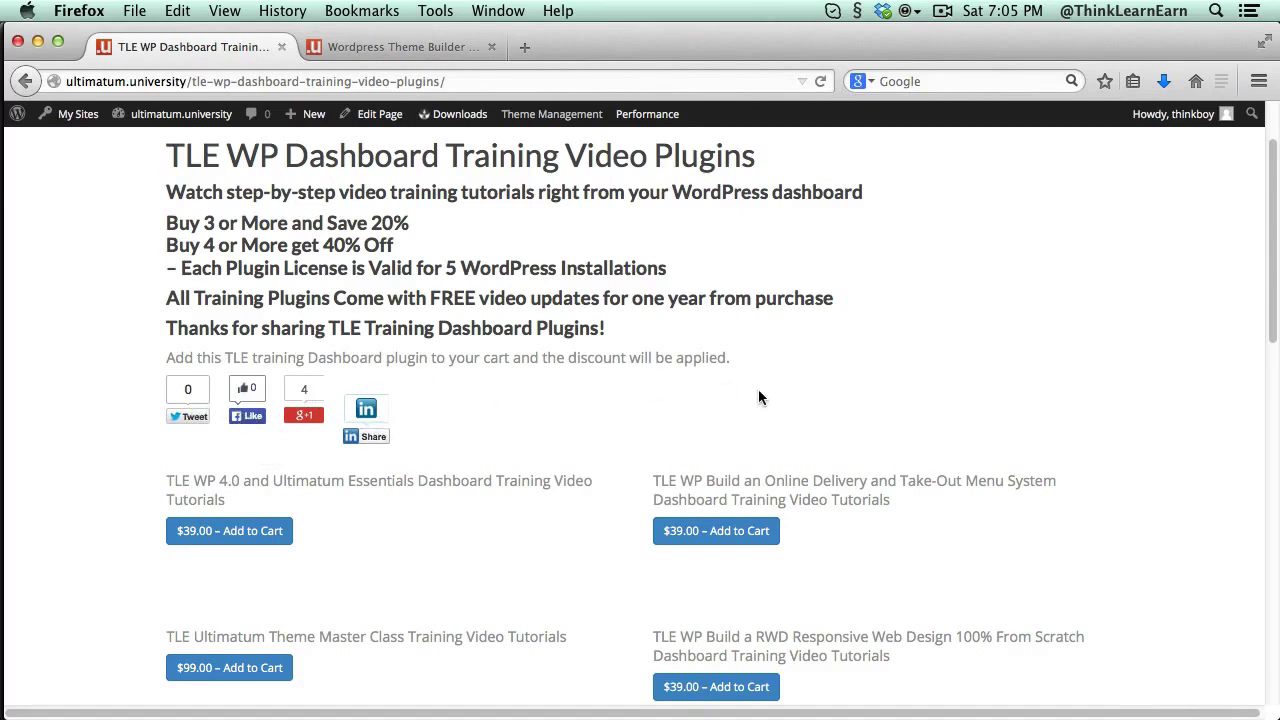
scroll(1275, 312, "down", 1)
scroll(1276, 310, "up", 2)
scroll(1275, 310, "up", 1)
scroll(1275, 310, "down", 3)
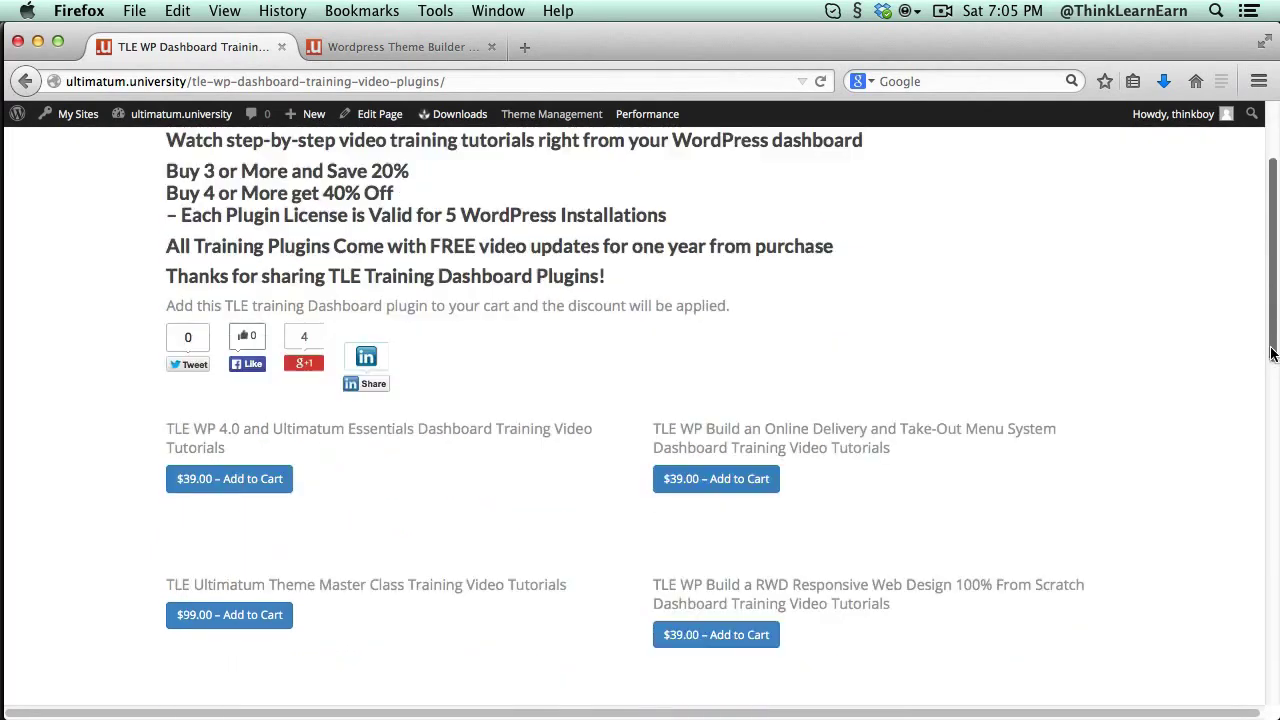
Step: Add Take-Out Menu, RWD Responsive Web Design, WP 4.0 Essentials and the $99 Ultimatum Theme Master Class to cart
left_click(684, 426)
left_click(710, 575)
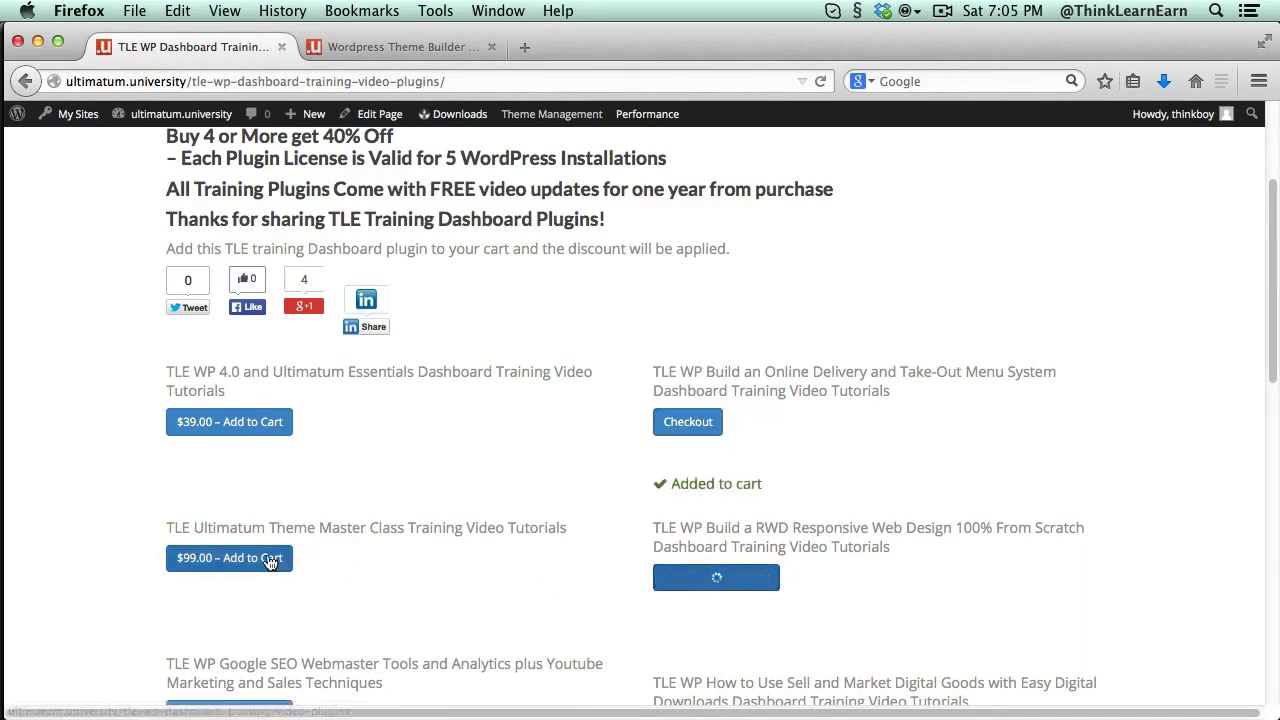
left_click(256, 430)
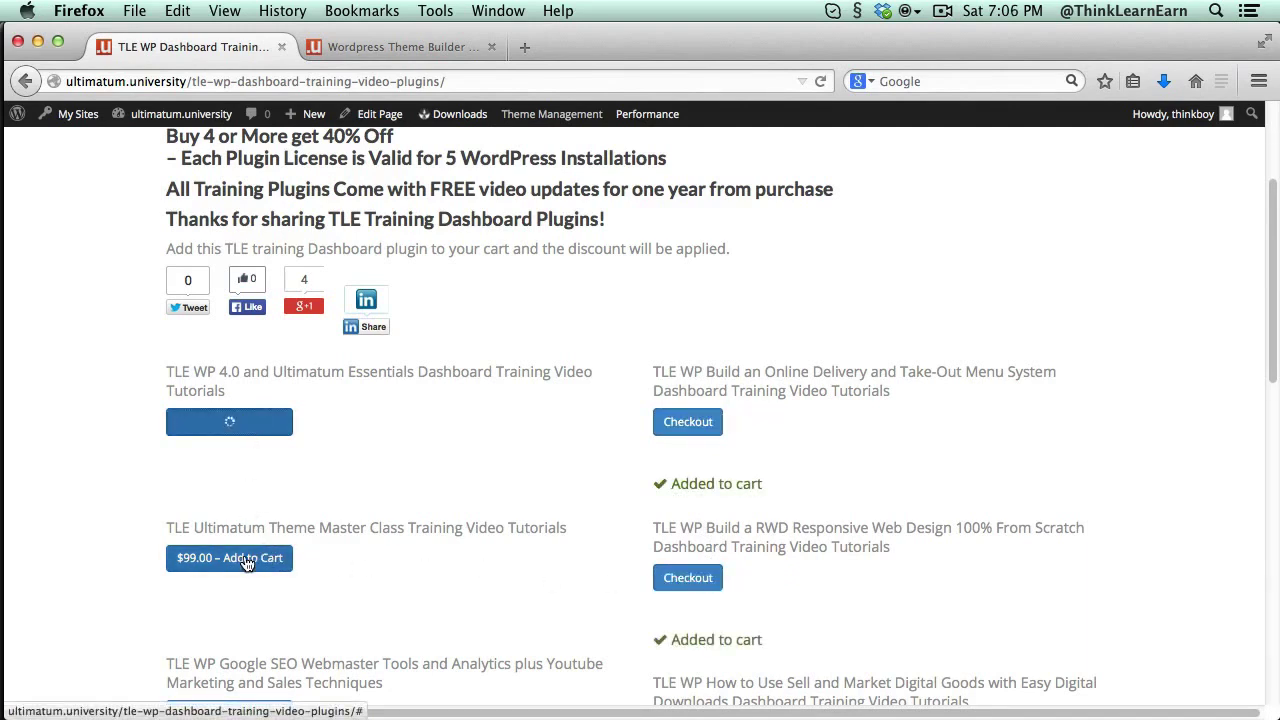
left_click(250, 560)
left_click_drag(1274, 362, 1275, 315)
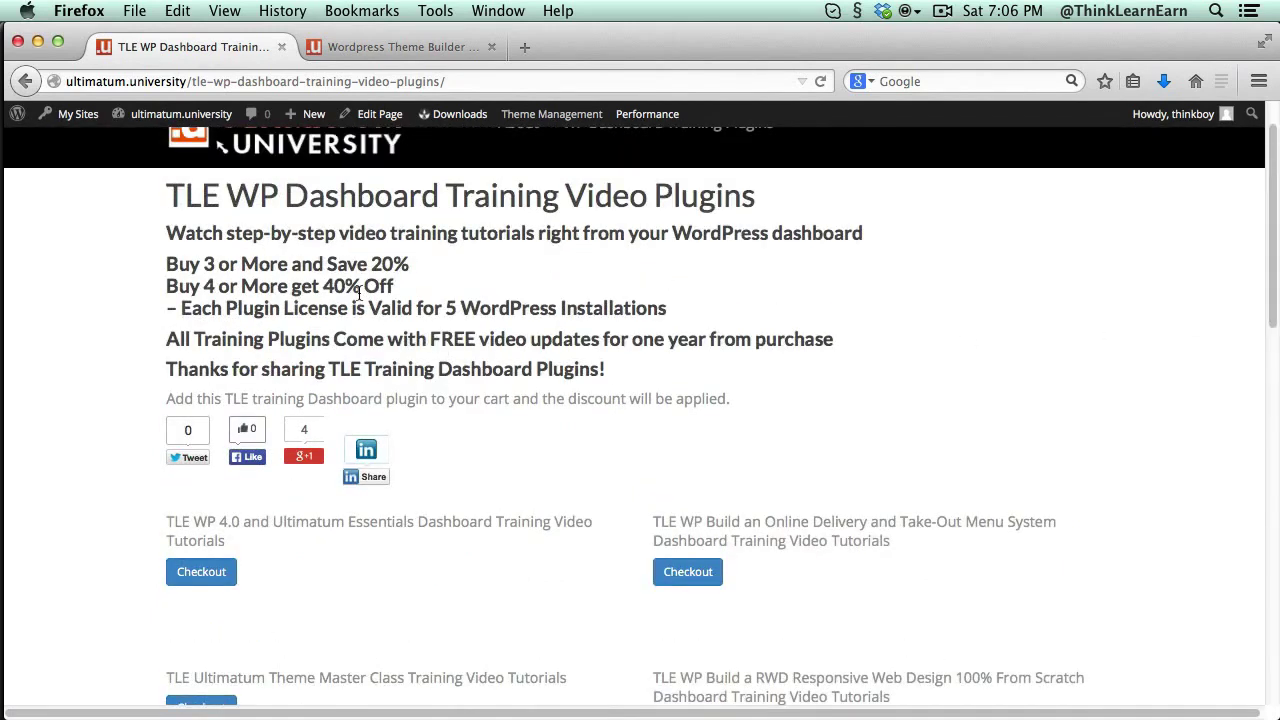
Step: Recommend the page on Google+ to unlock the discount, then proceed to checkout
left_click(307, 460)
left_click(306, 448)
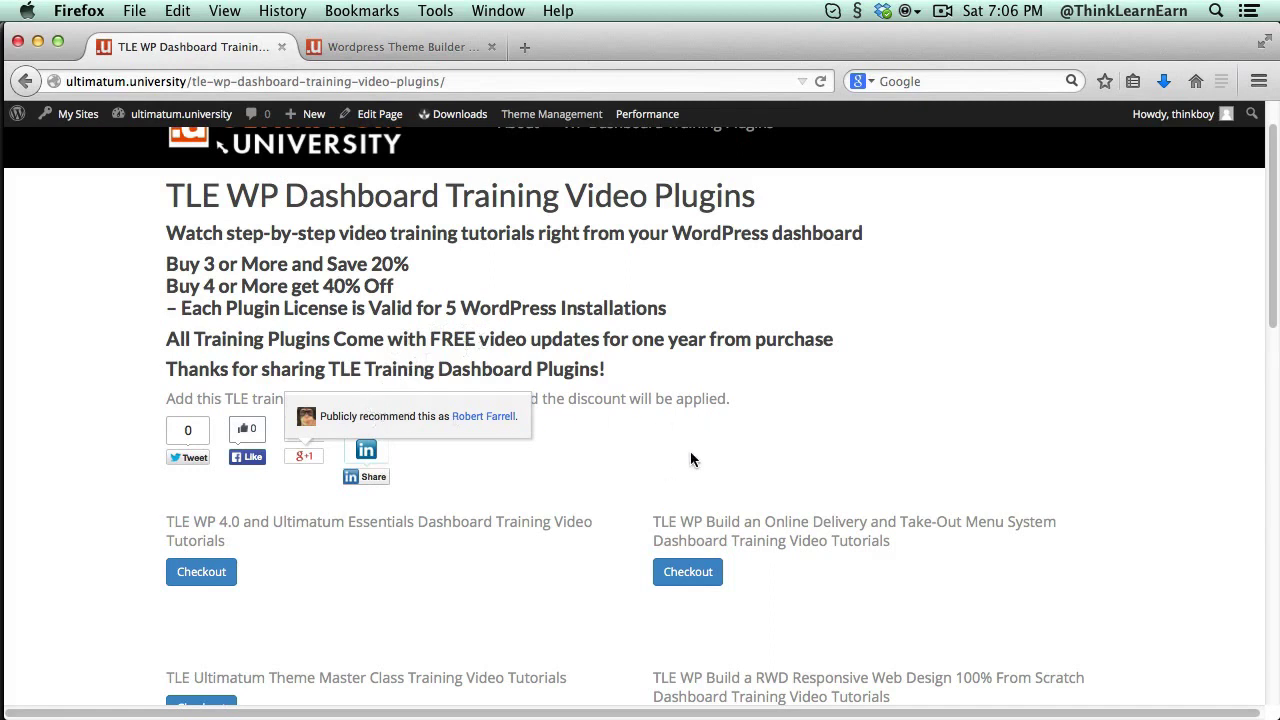
left_click(709, 571)
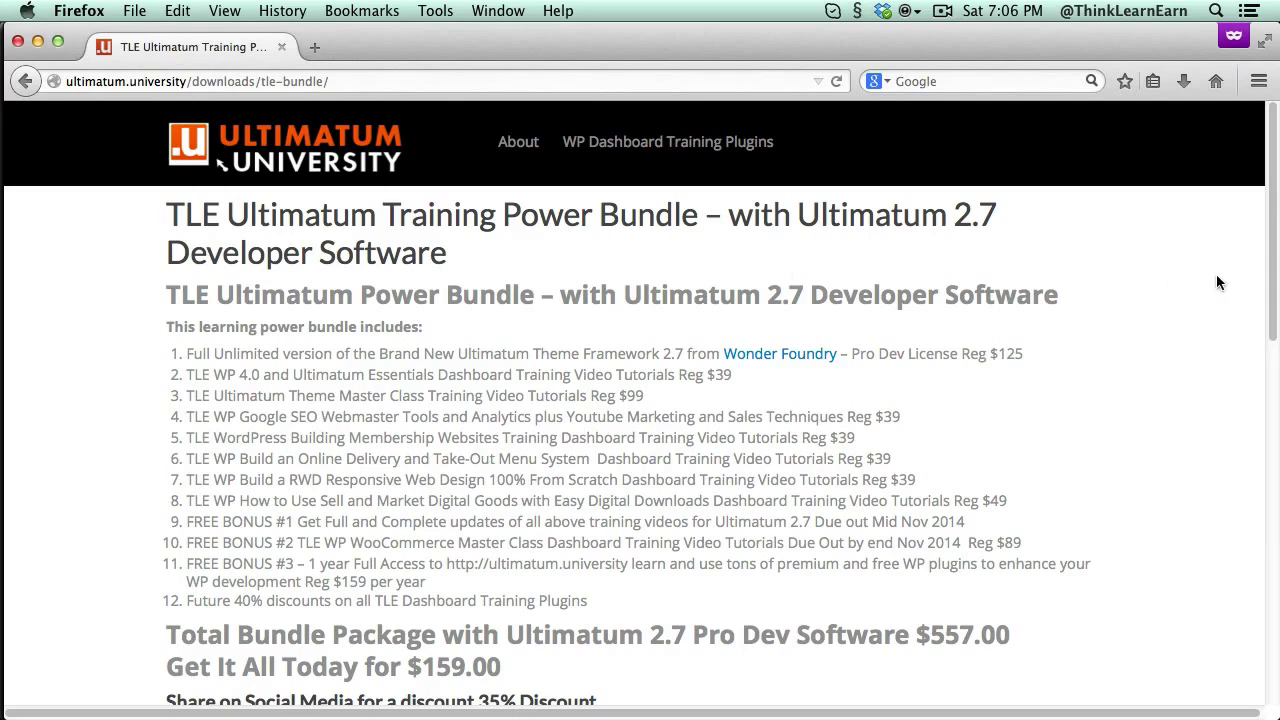
Step: Point out bundle items 2–9, the $89 WooCommerce Master Class bonus and one-year full access bonus
mouse_move(1266, 282)
left_mouse_down()
mouse_move(1270, 296)
mouse_move(1269, 284)
left_mouse_up()
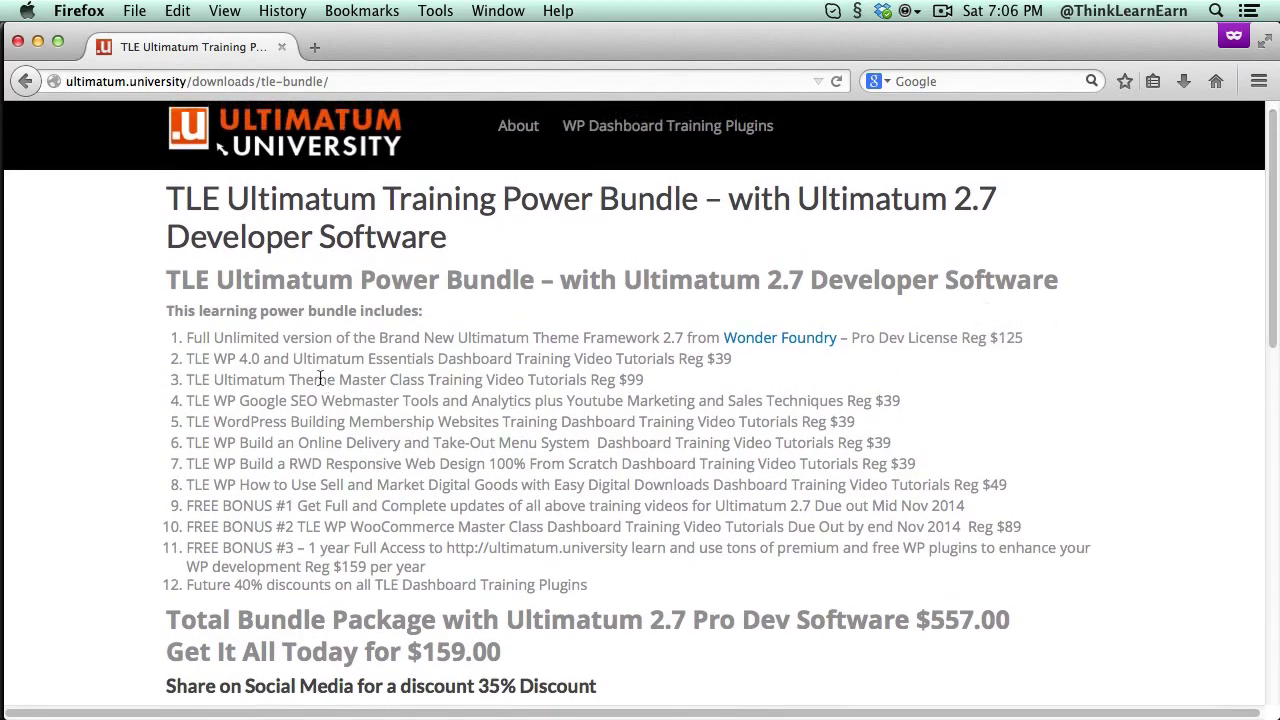
left_click_drag(188, 357, 971, 520)
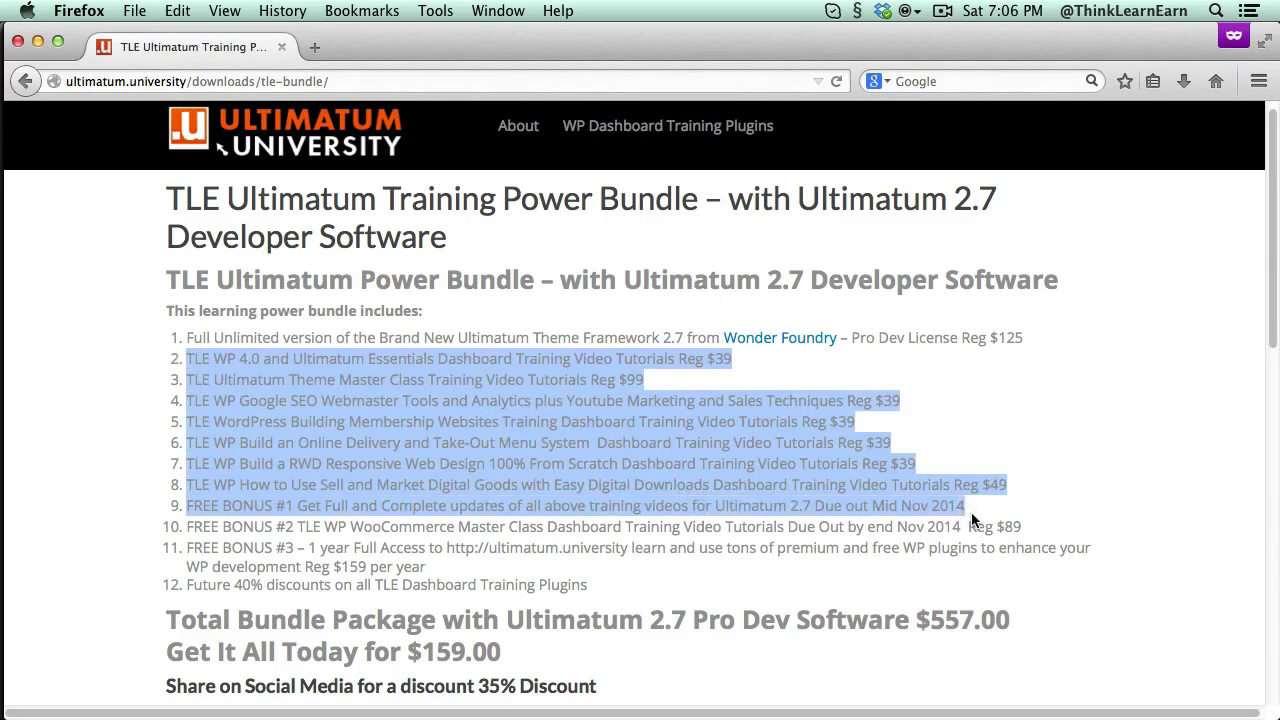
left_click(713, 367)
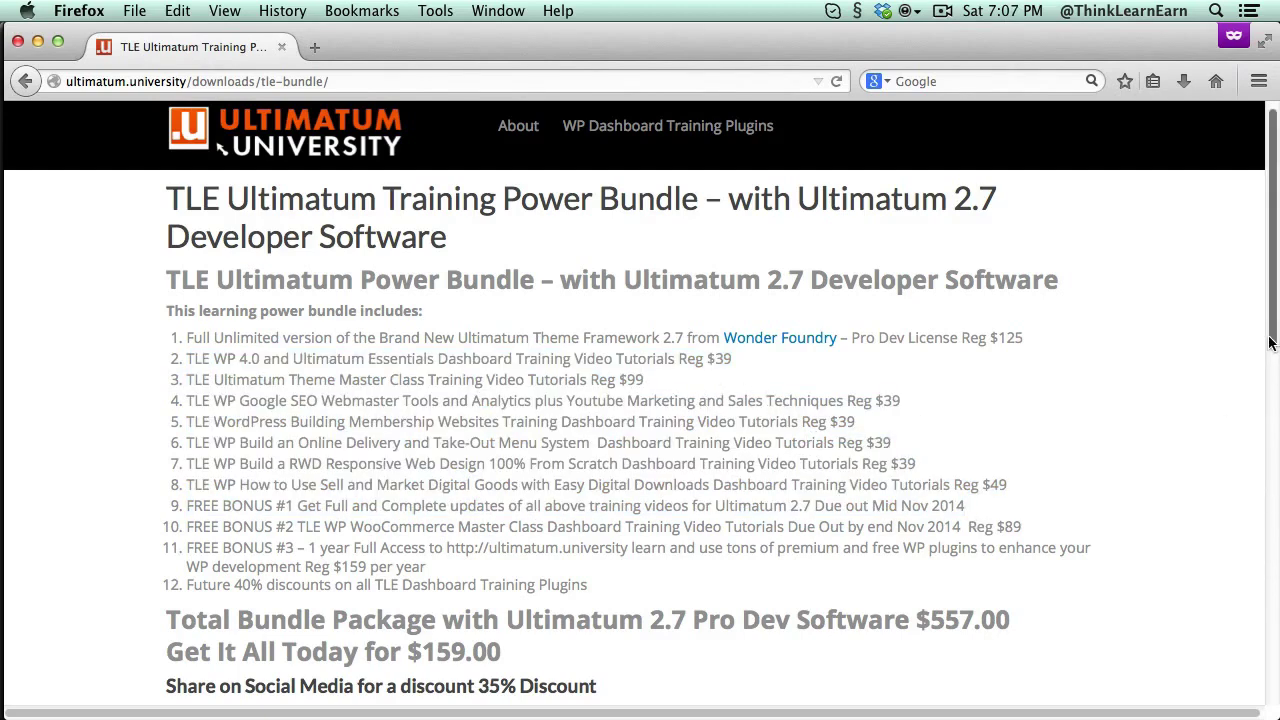
scroll(1270, 345, "down", 1)
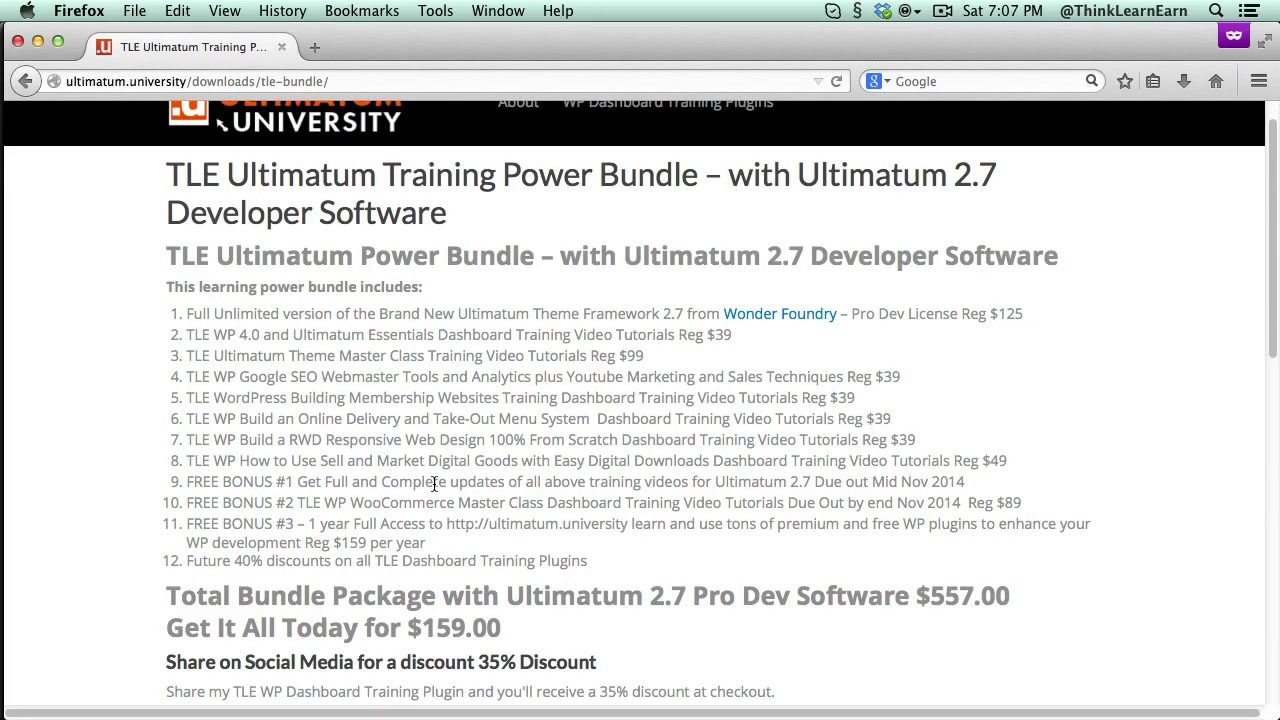
left_click_drag(351, 504, 667, 510)
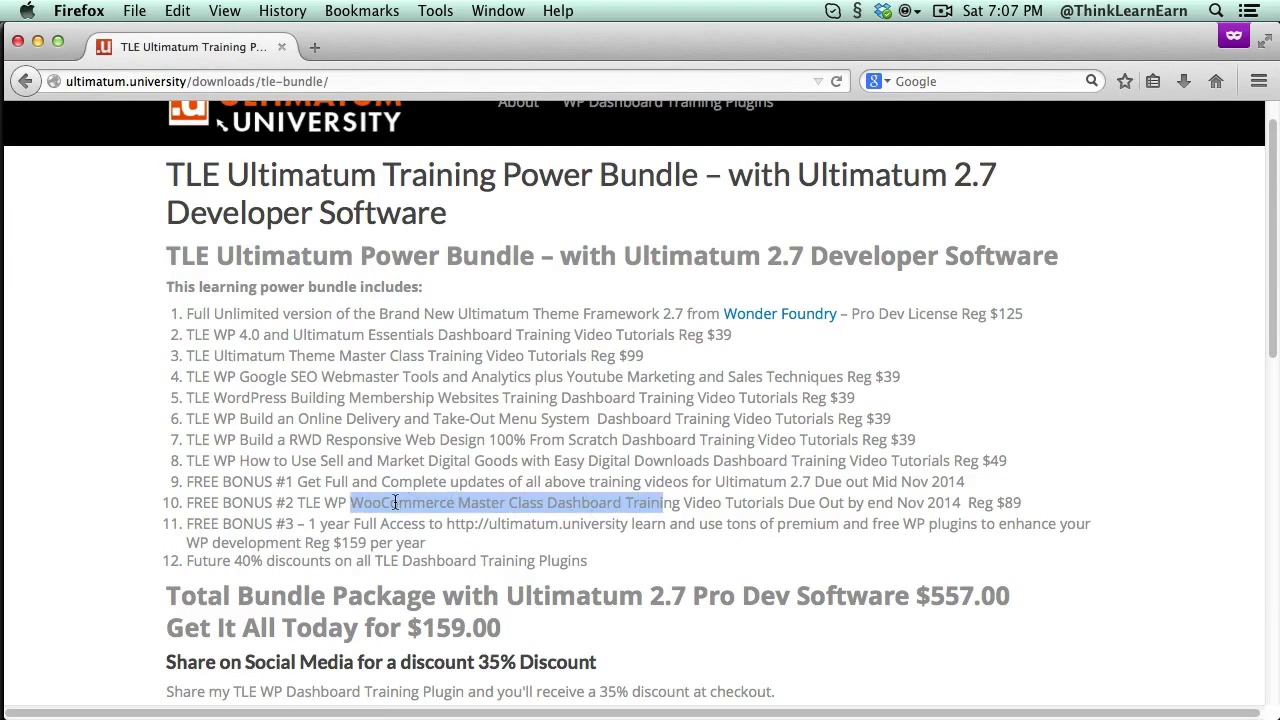
left_click_drag(1005, 504, 1021, 504)
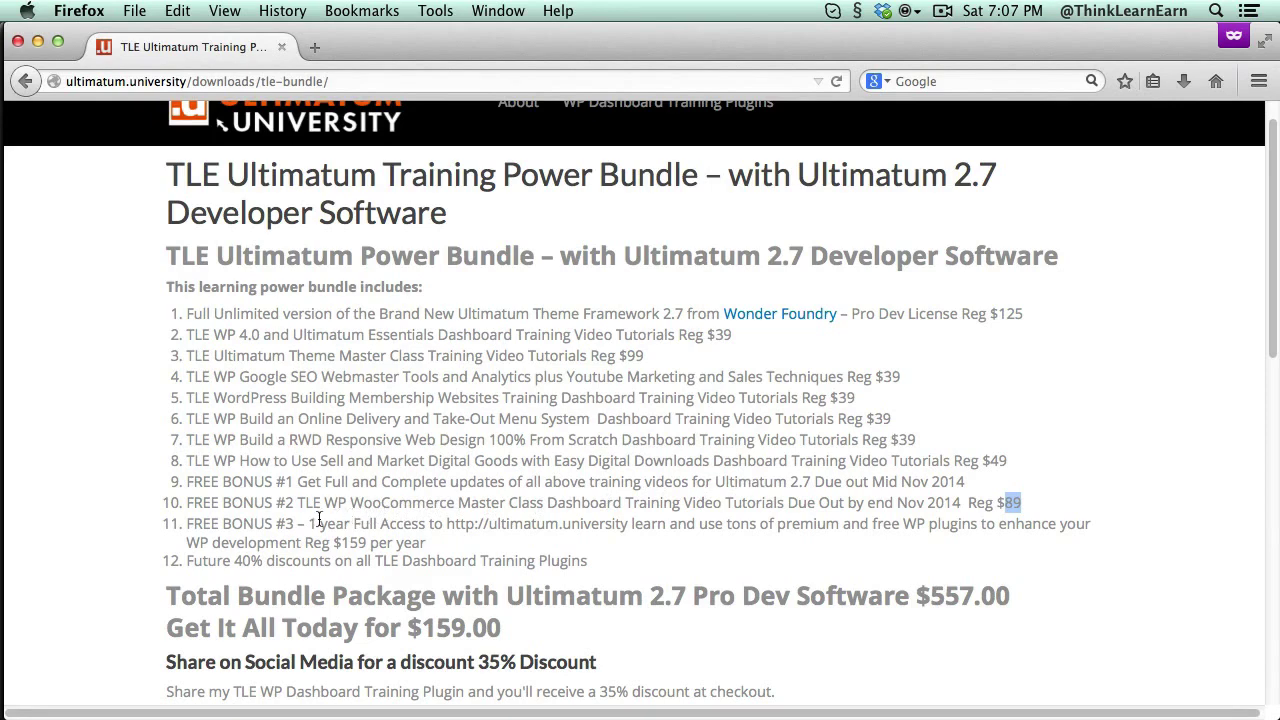
left_click_drag(309, 523, 447, 545)
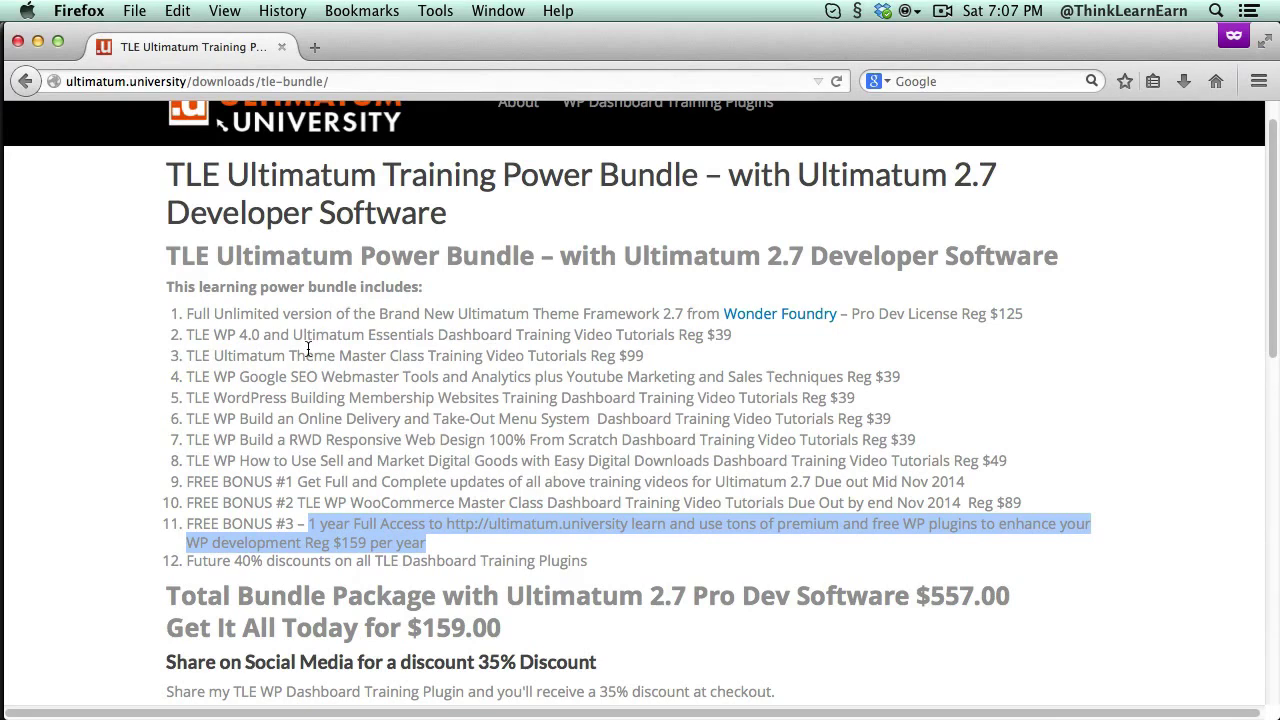
left_click_drag(1273, 346, 1273, 383)
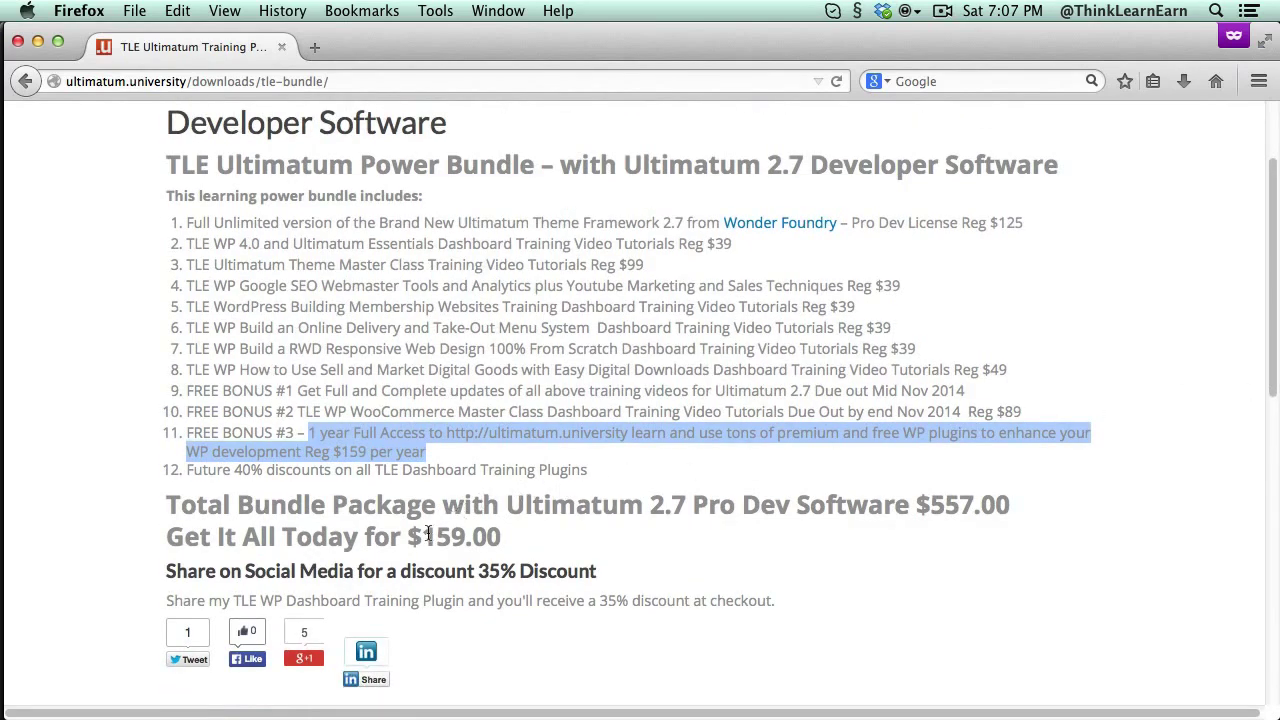
double_click(485, 536)
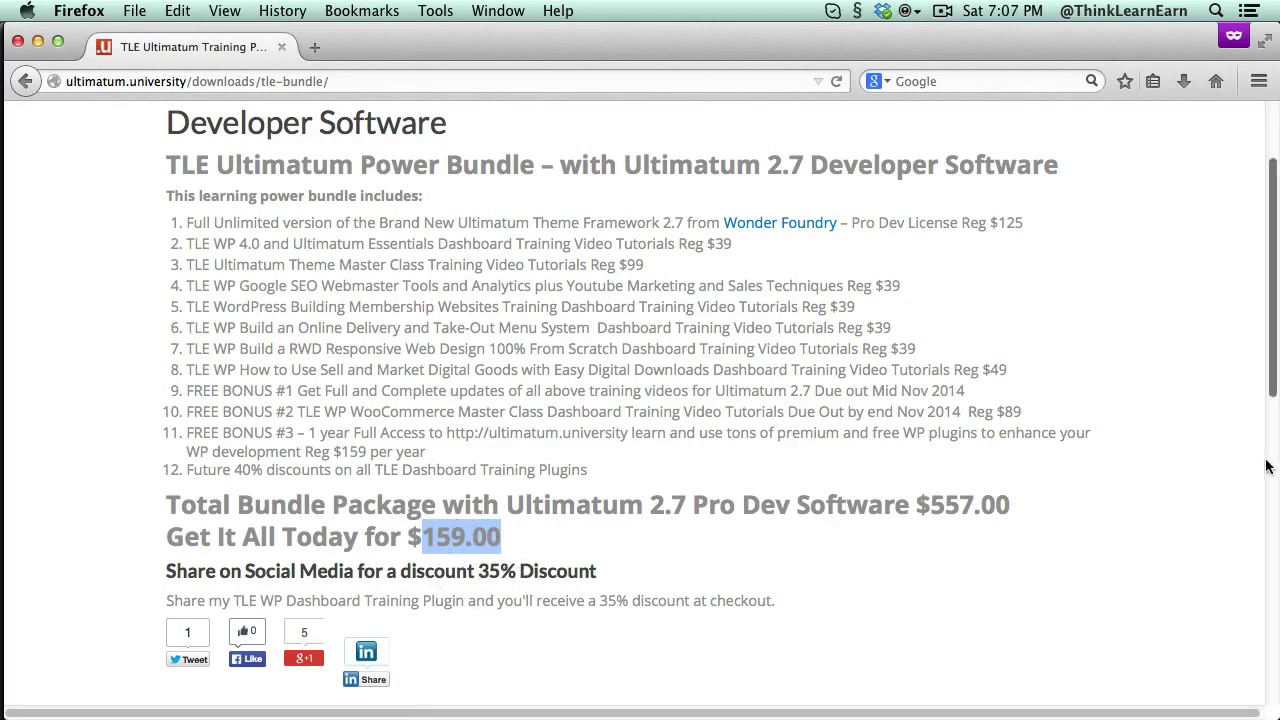
left_click_drag(1274, 383, 1274, 355)
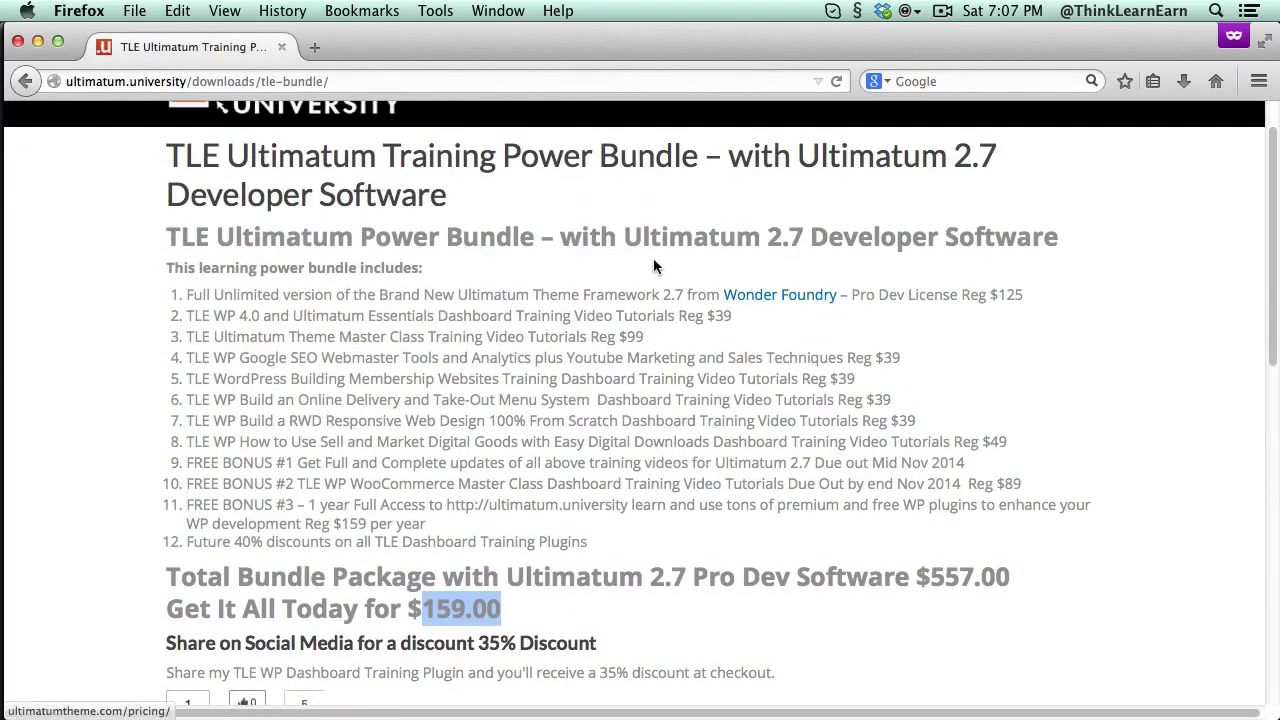
left_click_drag(624, 237, 861, 240)
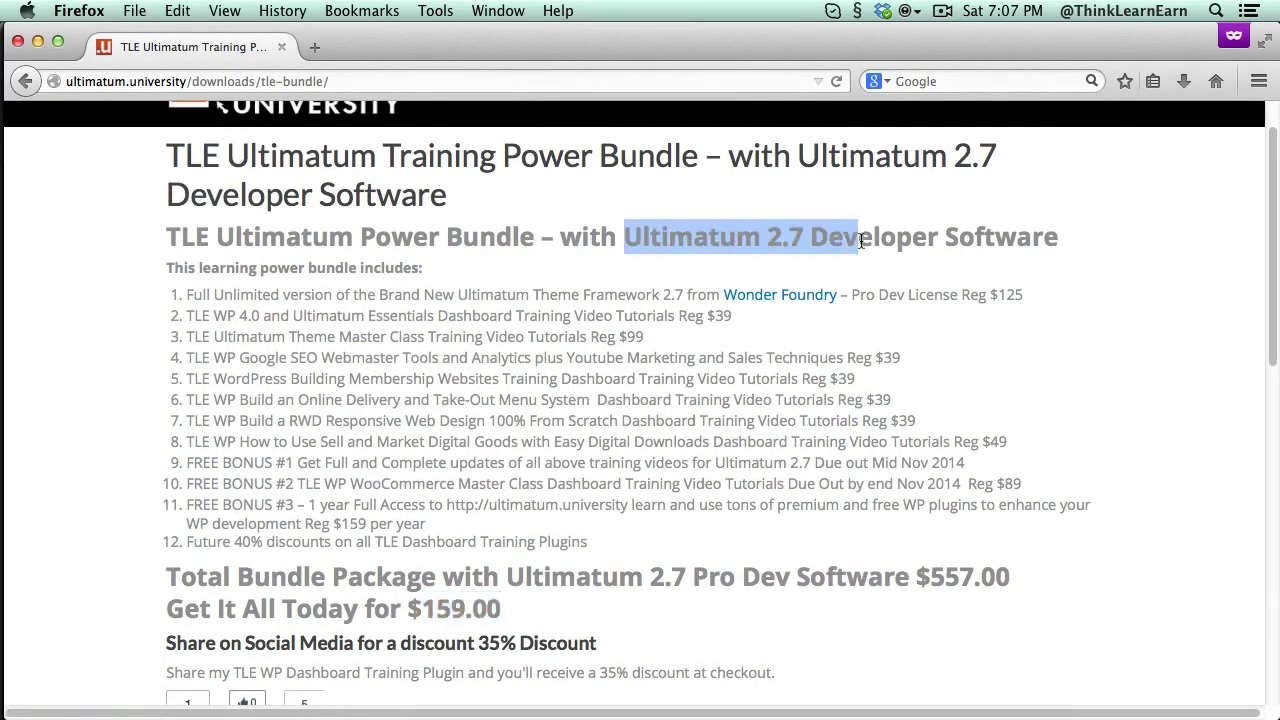
left_click_drag(626, 237, 896, 242)
left_click(855, 240)
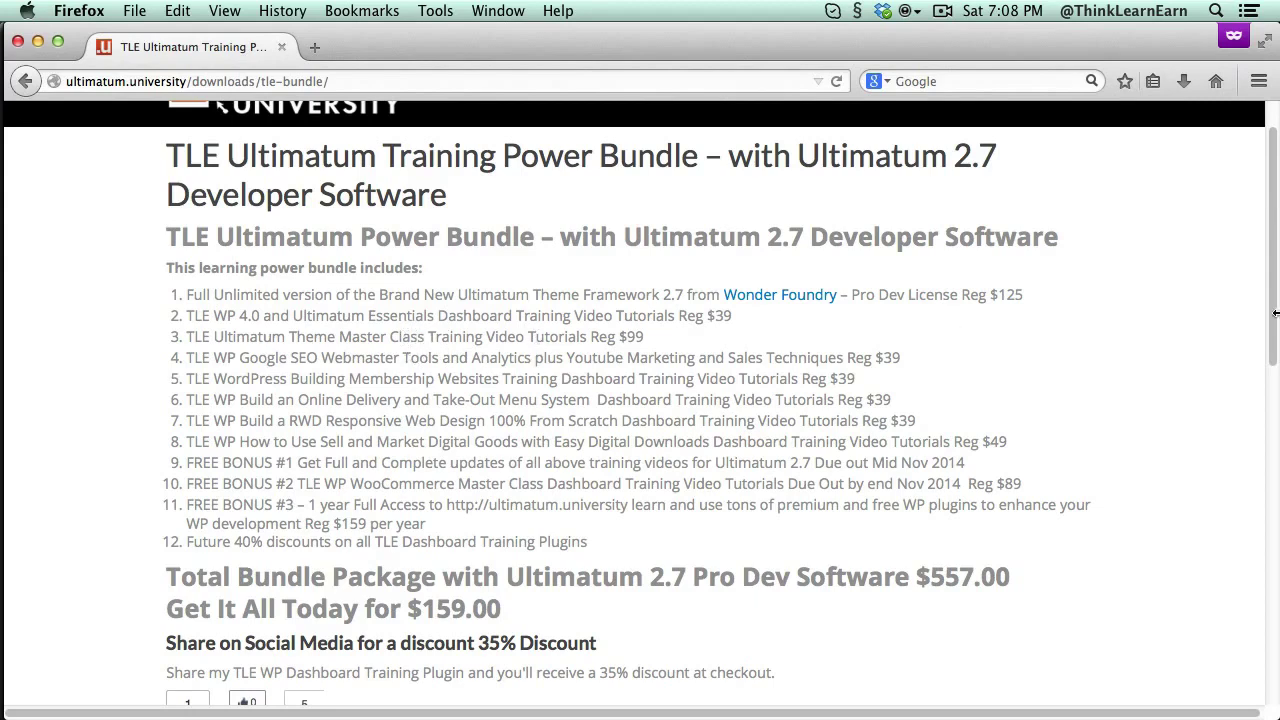
left_click_drag(1274, 325, 1275, 352)
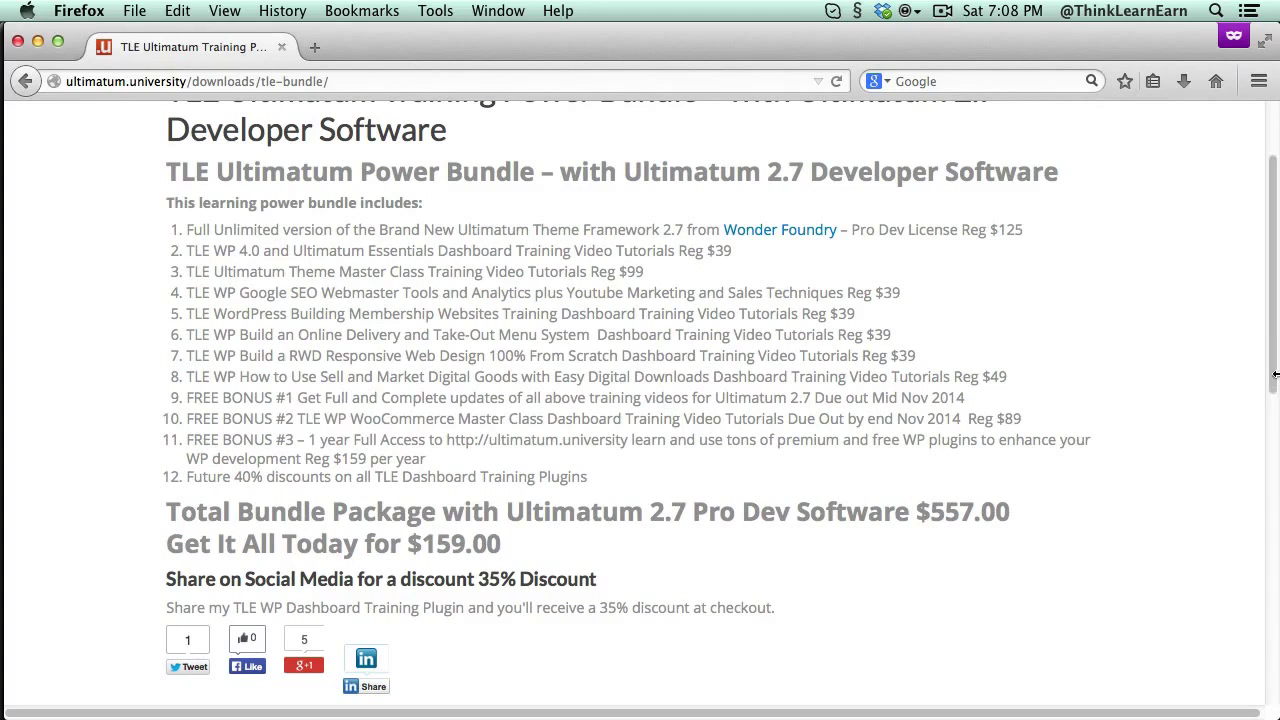
left_click_drag(1275, 351, 1271, 333)
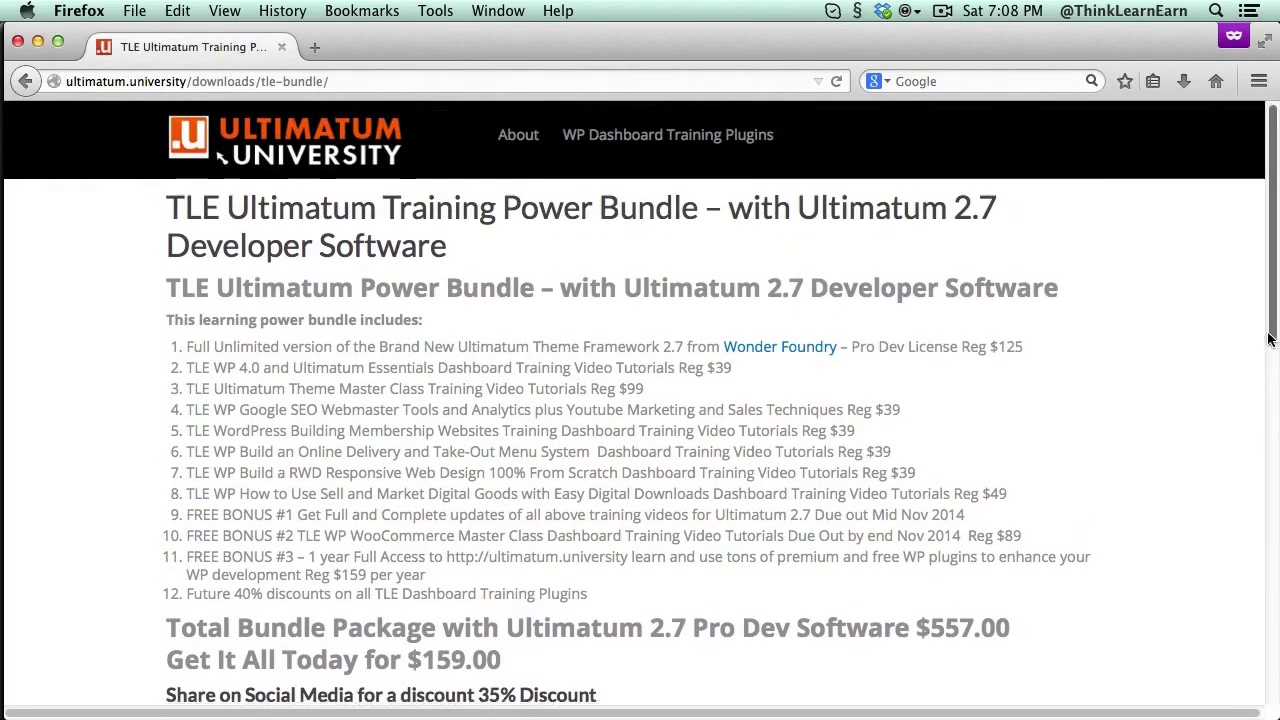
scroll(437, 540, "down", 3)
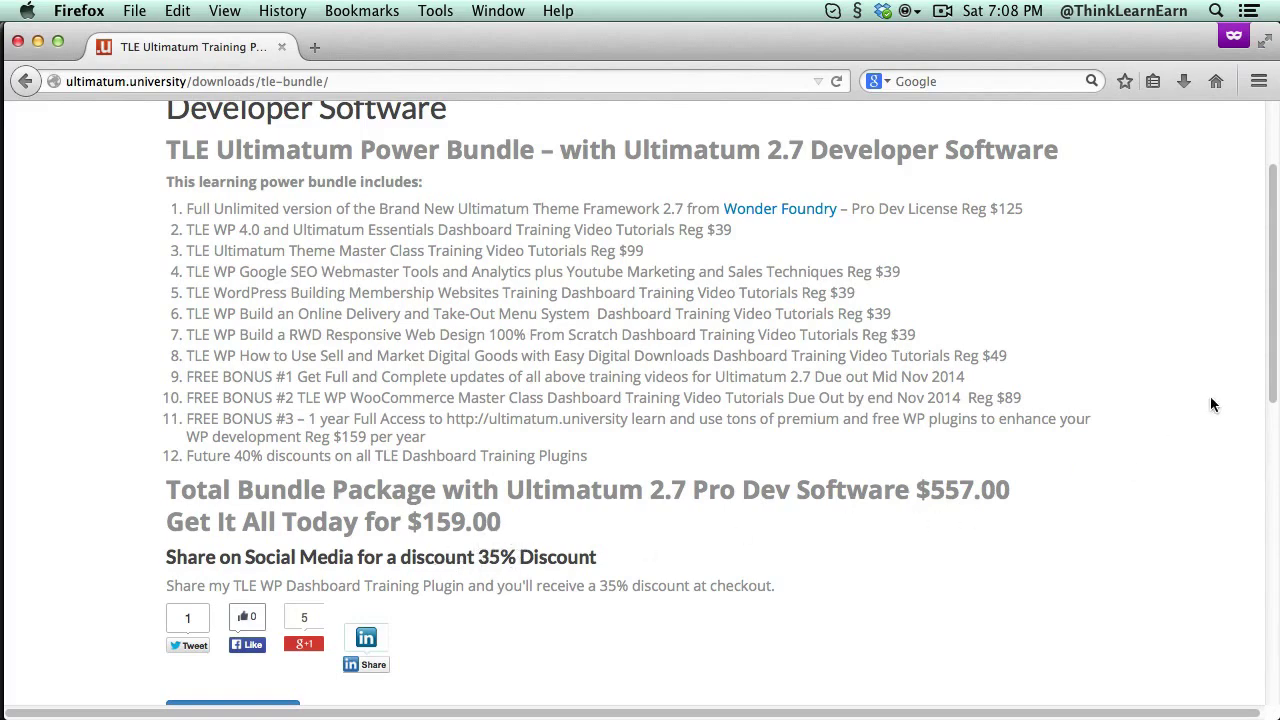
Step: Give the bundle a Google+ recommendation, add the $159.00 Power Bundle to cart, and check out
scroll(1228, 398, "down", 2)
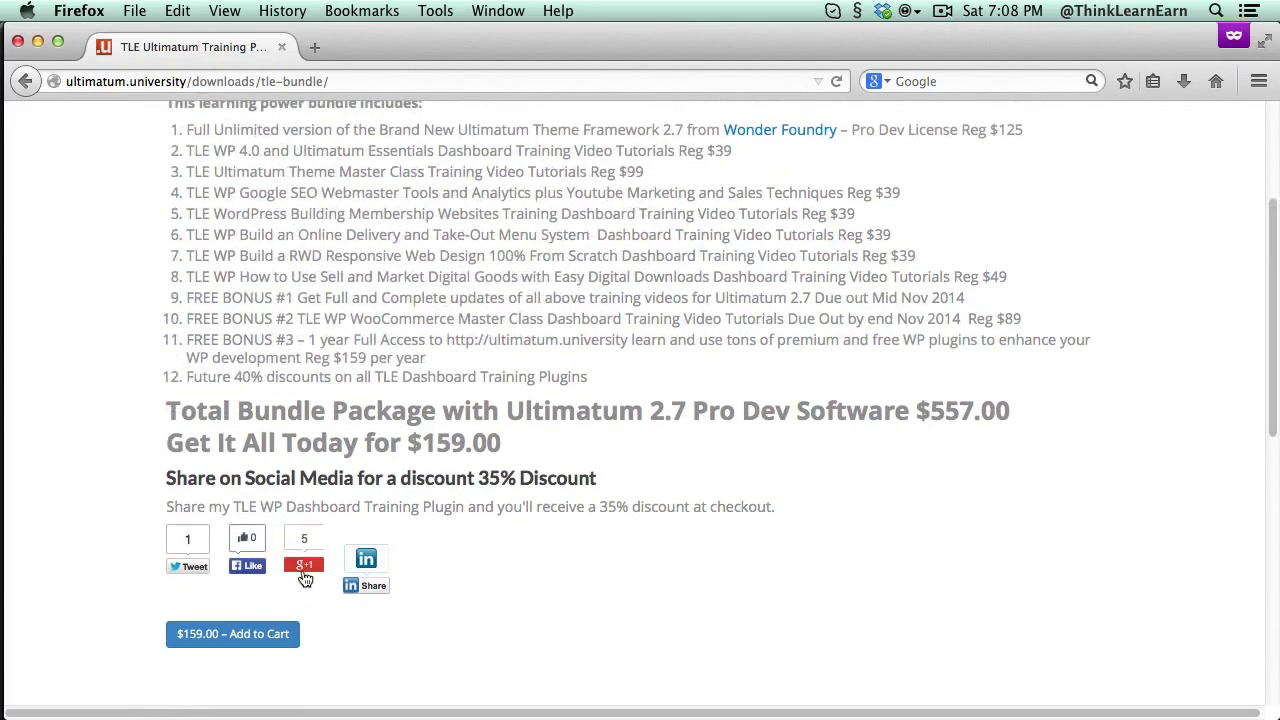
left_click(304, 574)
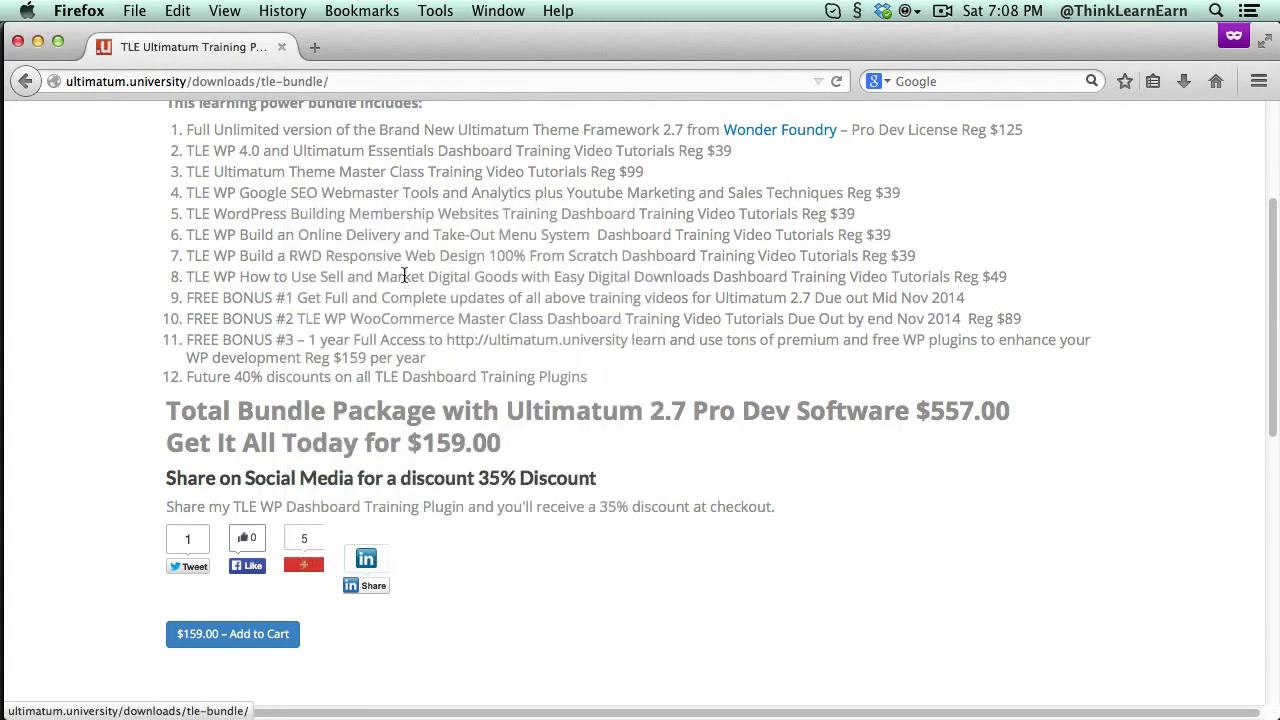
left_click(257, 636)
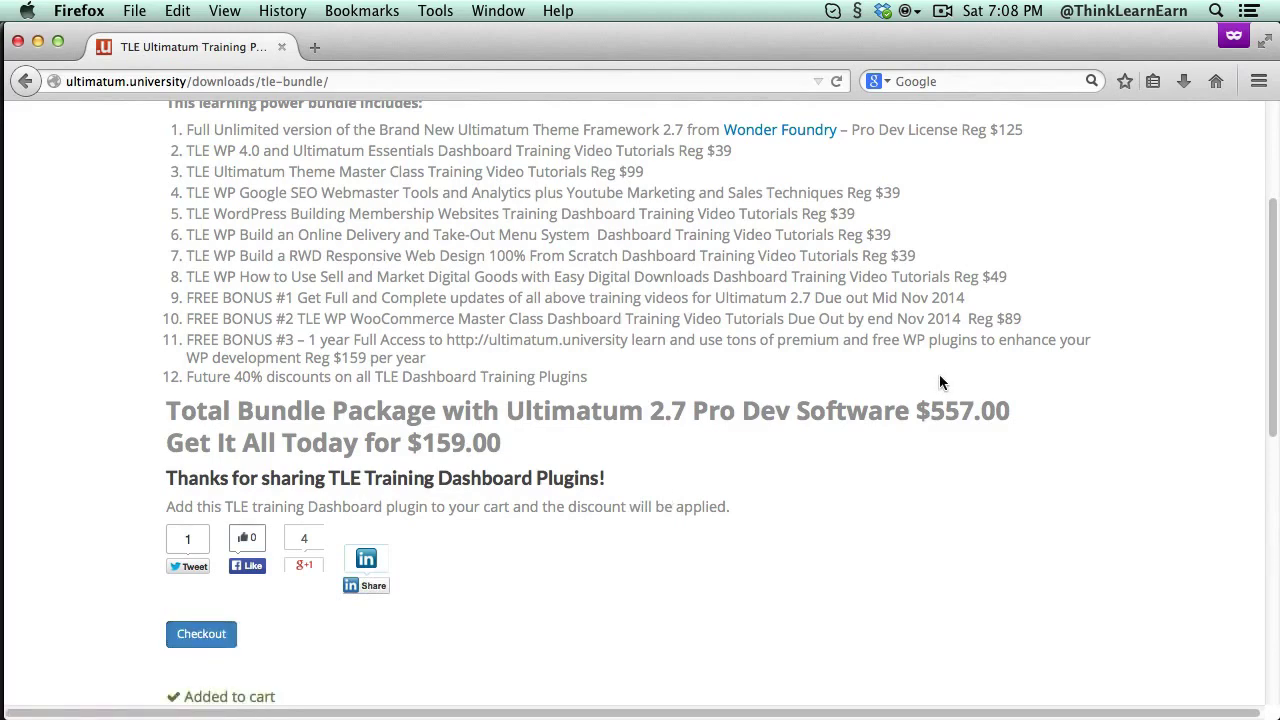
left_click(216, 634)
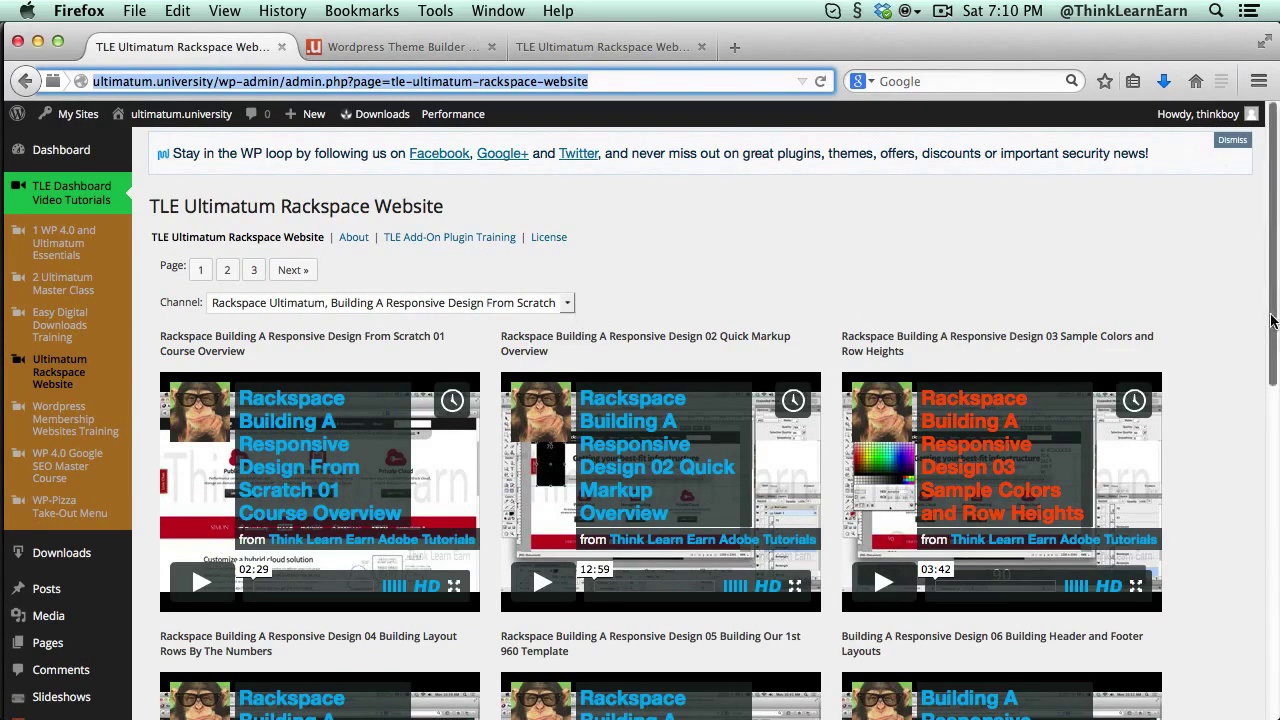
mouse_move(1274, 304)
left_mouse_down()
mouse_move(1276, 370)
mouse_move(1276, 300)
left_mouse_up()
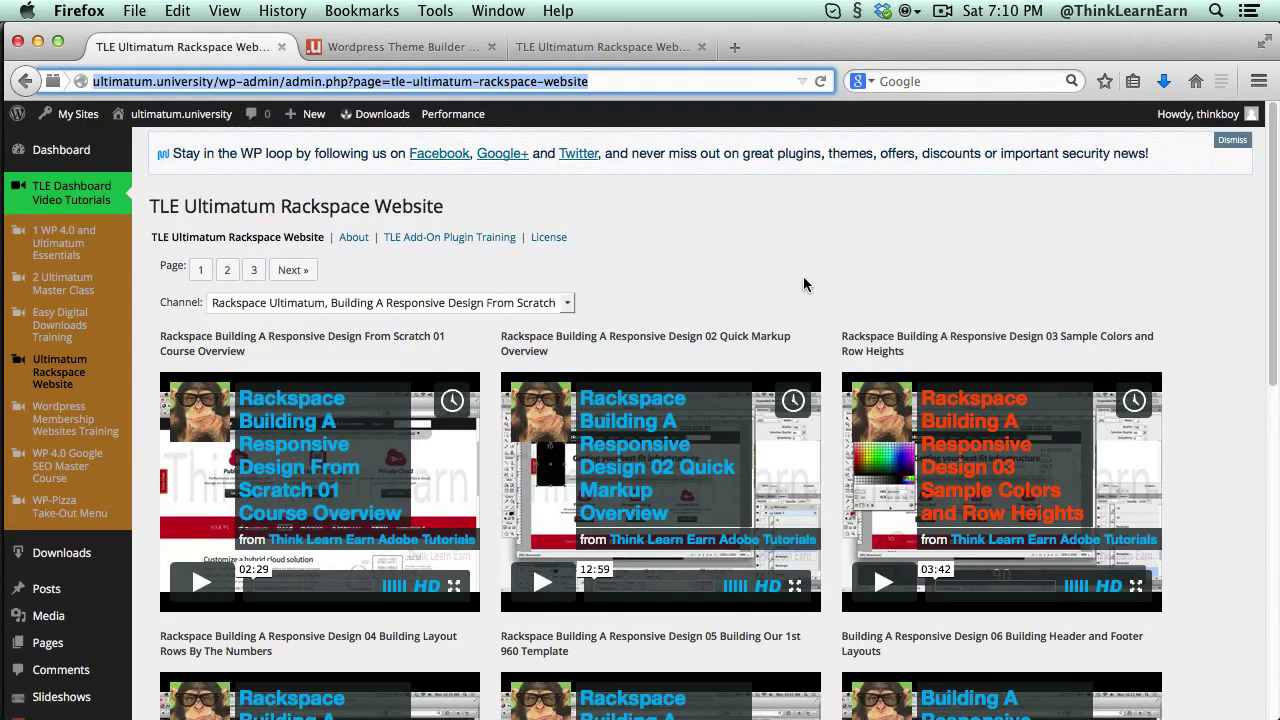